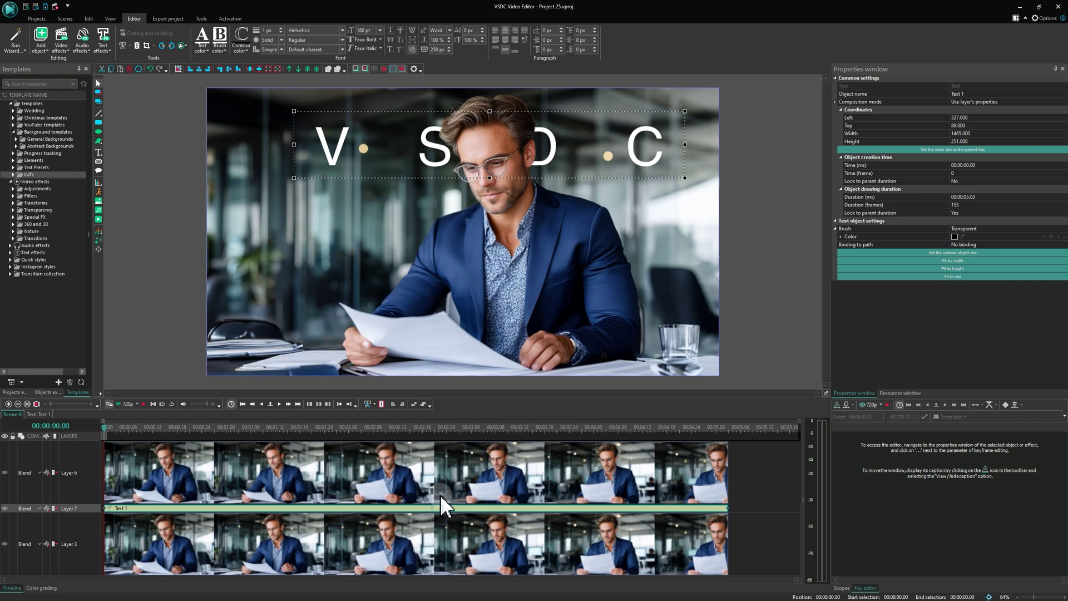
- Move the VSDC title higher in the frame and nudge it slightly to the right
left_click_drag(443, 152, 442, 133)
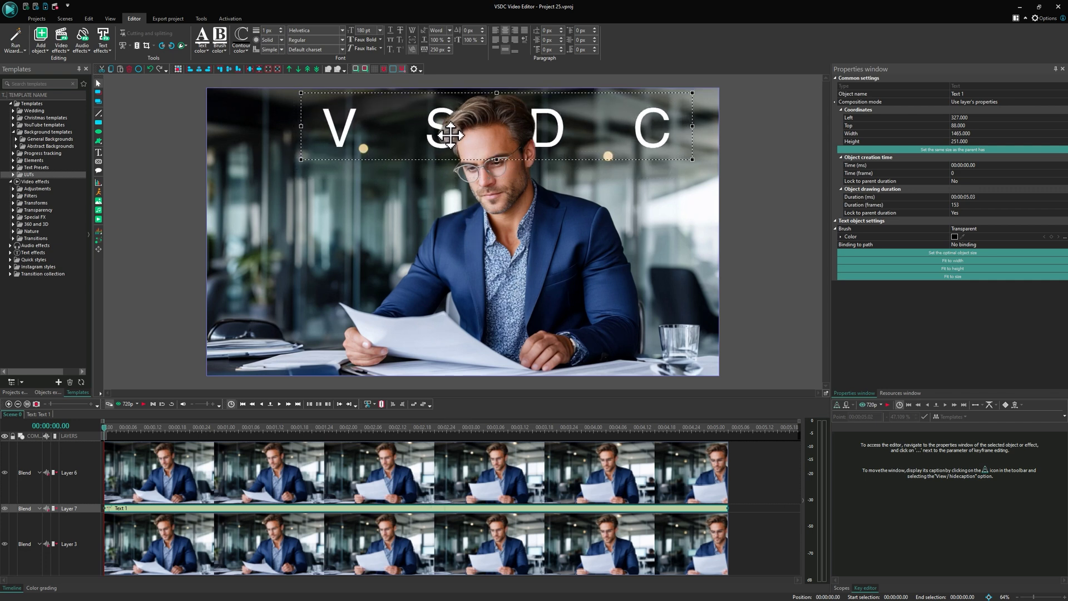
left_click_drag(442, 133, 445, 137)
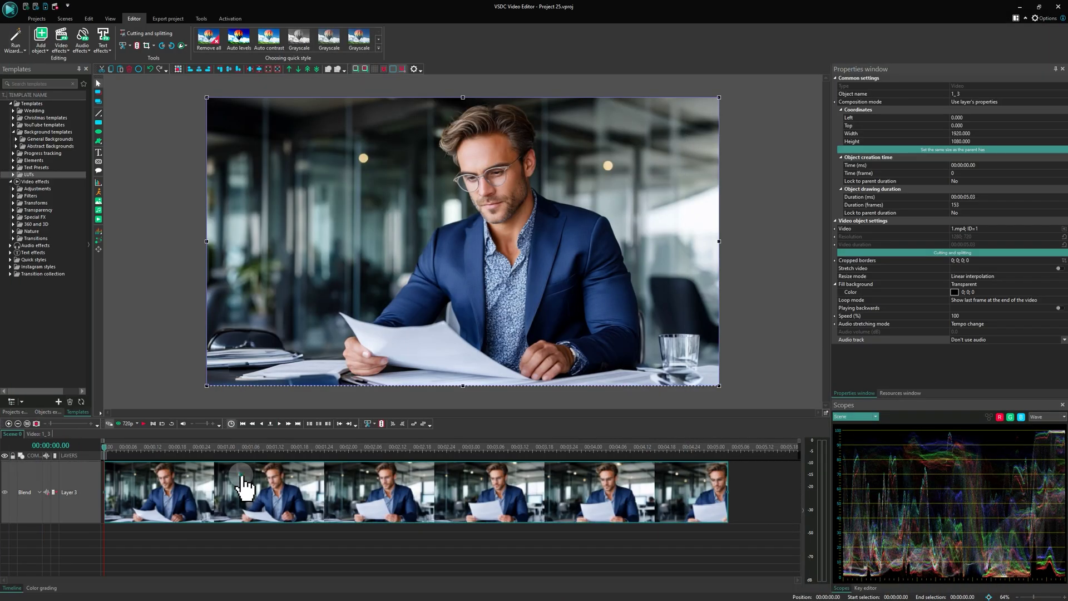
- Add a Segmentation effect for the whole parent duration and open the MobileSAM model download page
right_click(243, 487)
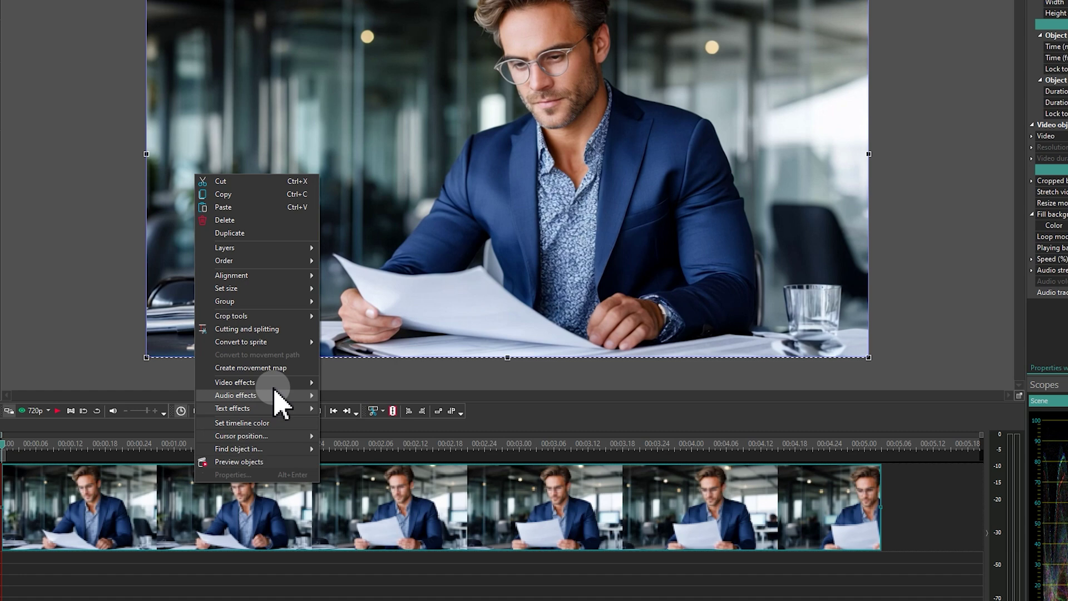
mouse_move(300, 404)
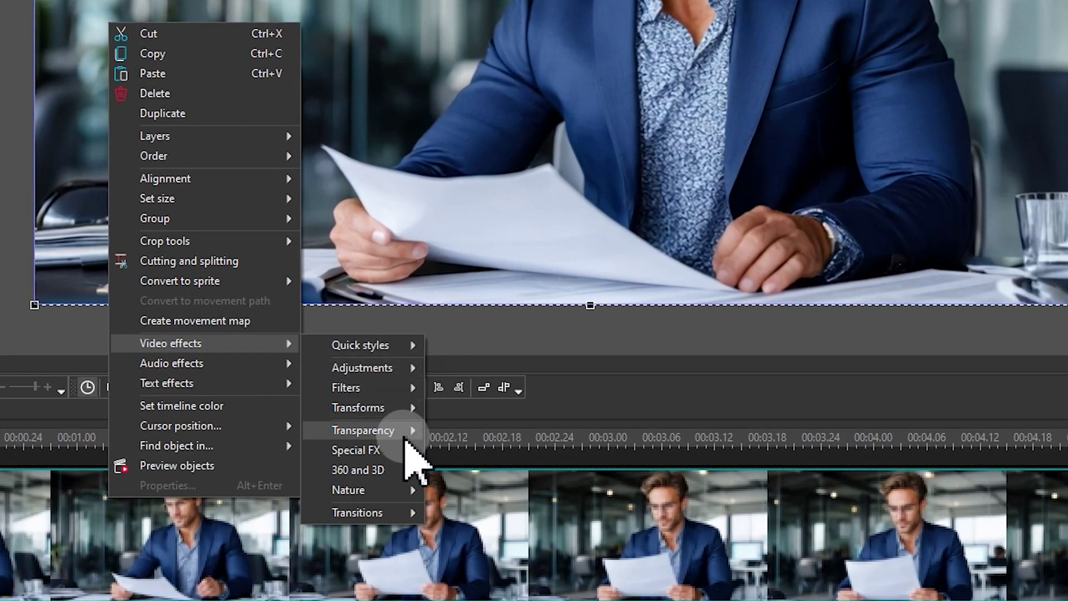
mouse_move(398, 450)
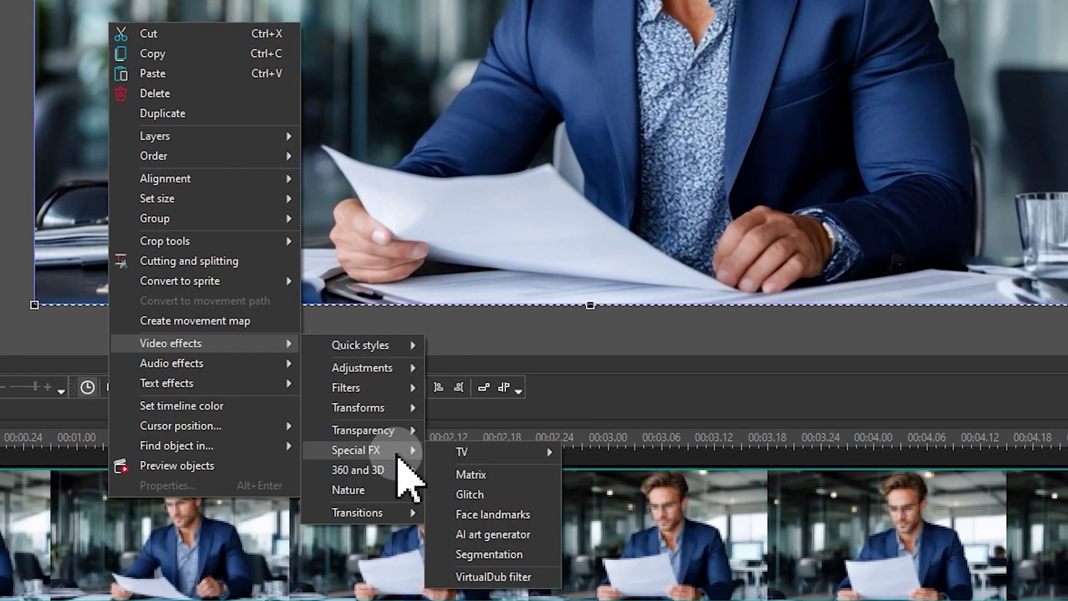
left_click(549, 554)
left_click(259, 332)
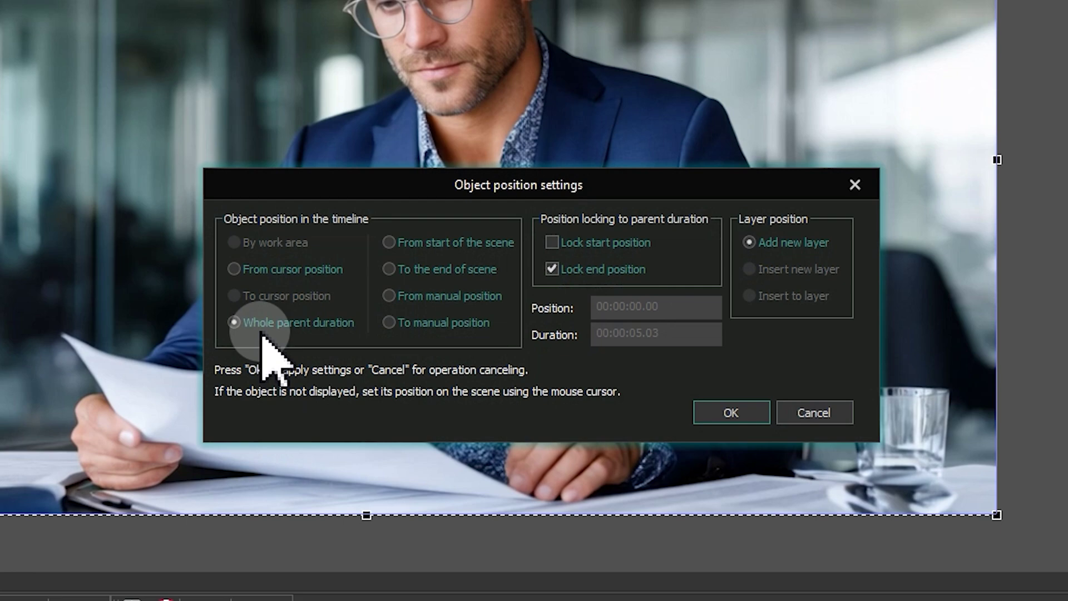
left_click(729, 412)
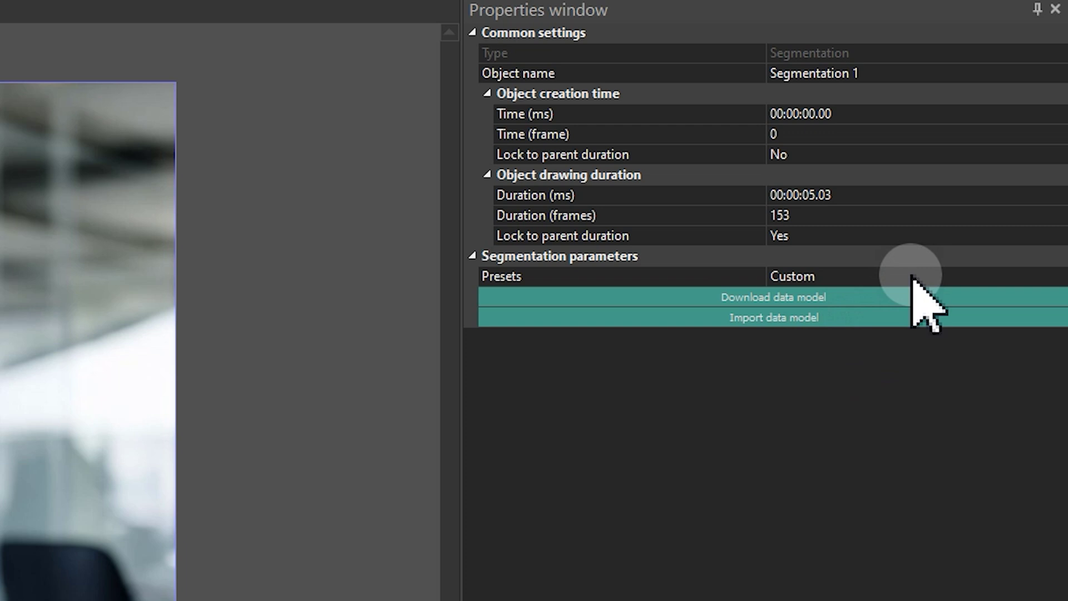
left_click(887, 299)
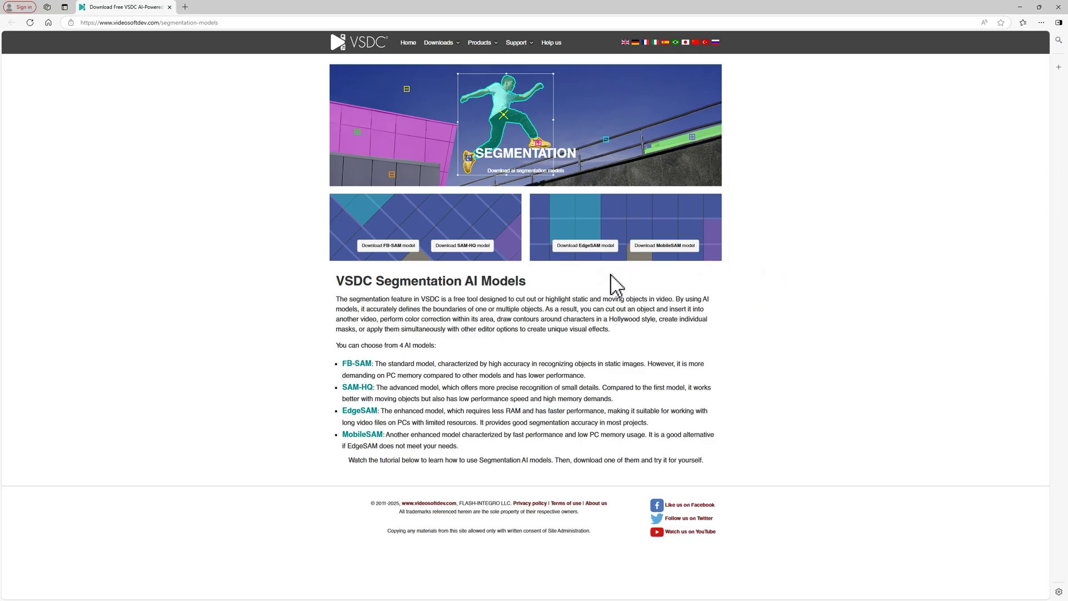
- Download the MobileSAM model and import sam.sgmb1 so Segmentation 1 uses Mobile SAM
left_click(667, 246)
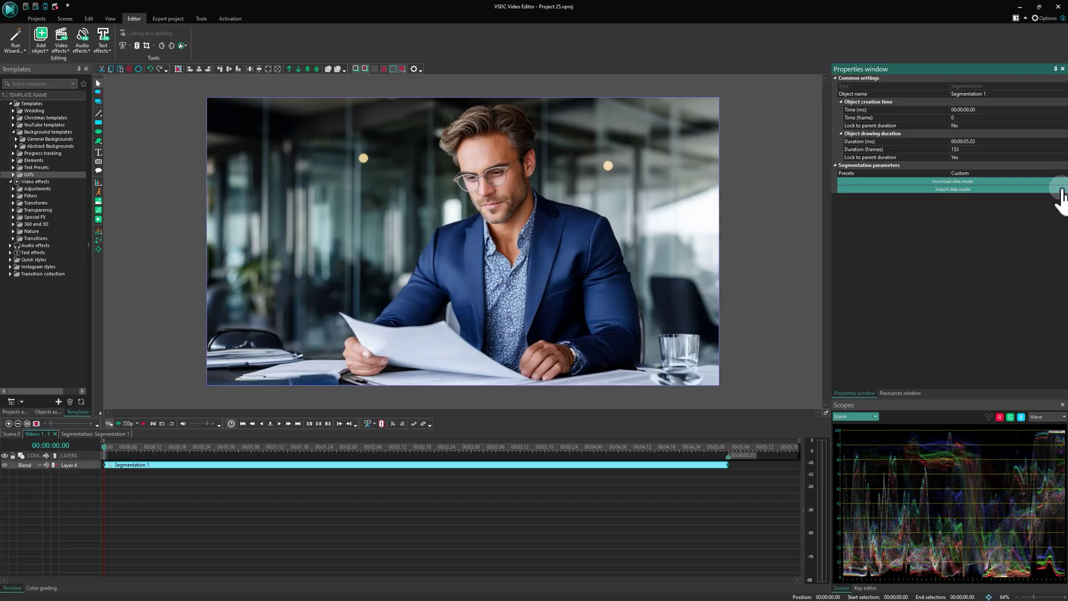
left_click(955, 191)
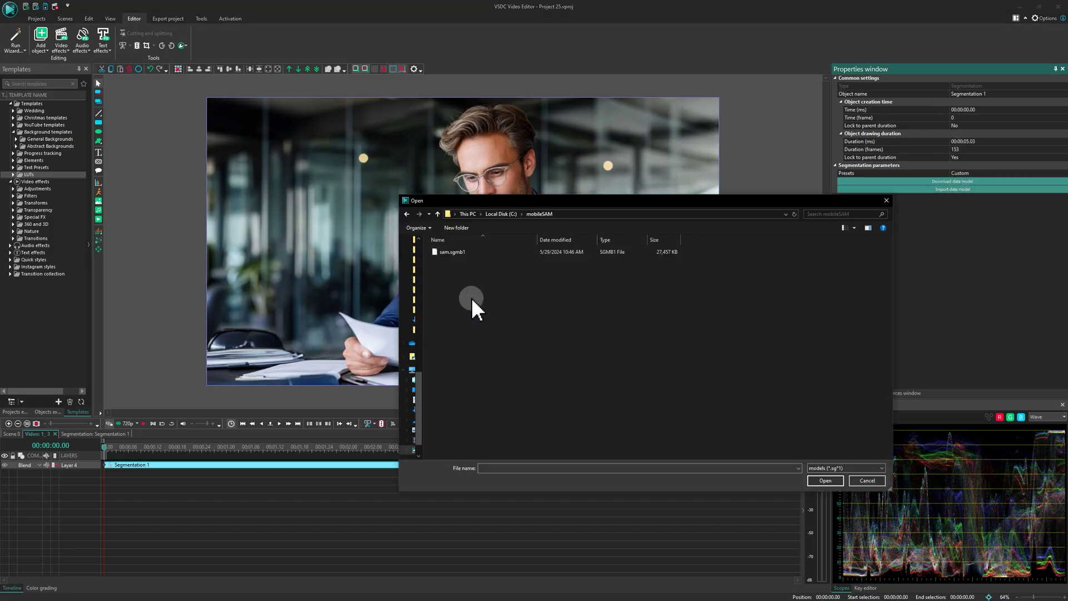
left_click(463, 252)
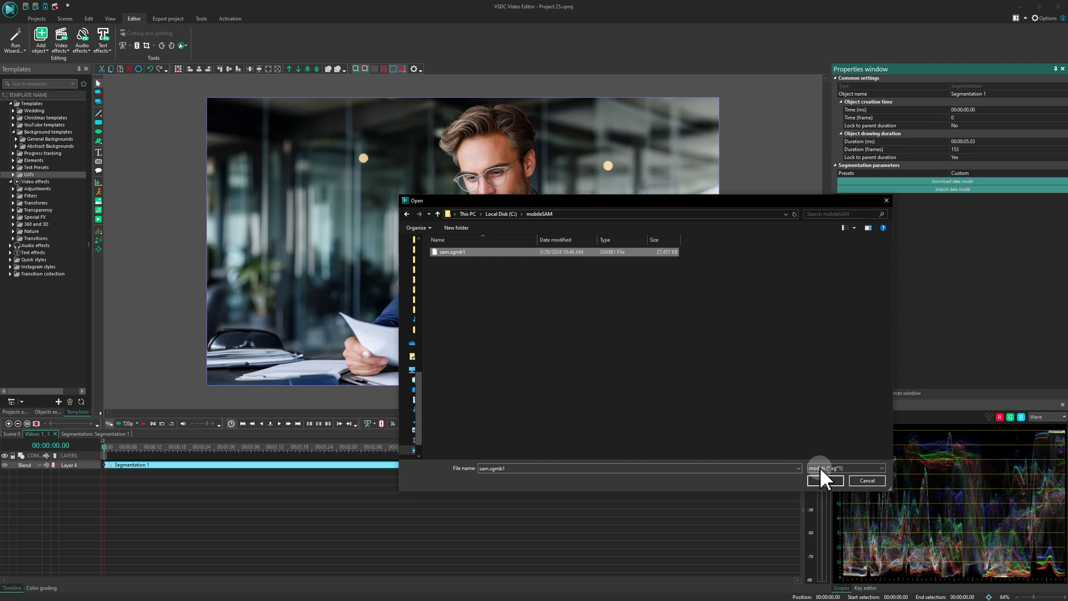
left_click(824, 480)
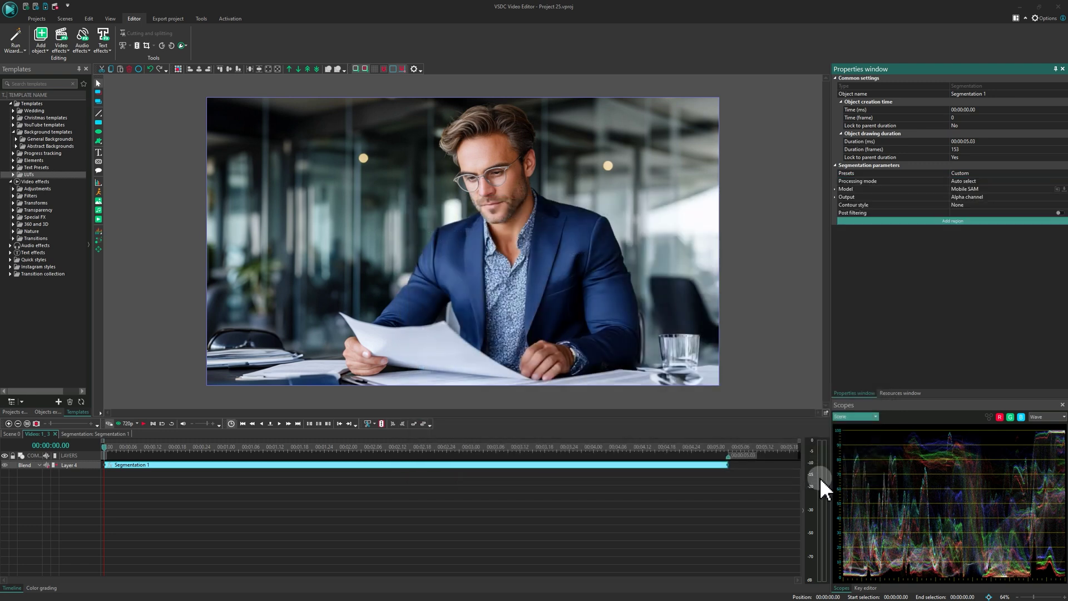
left_click(926, 222)
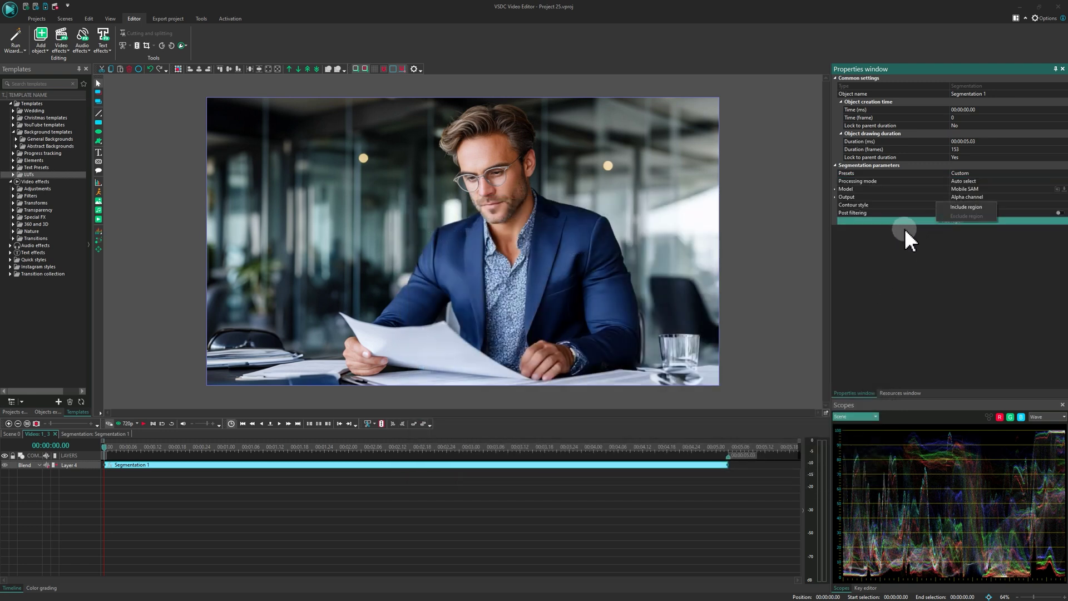
- Add an include region and stretch its box left, right and down around the seated man
left_click(967, 207)
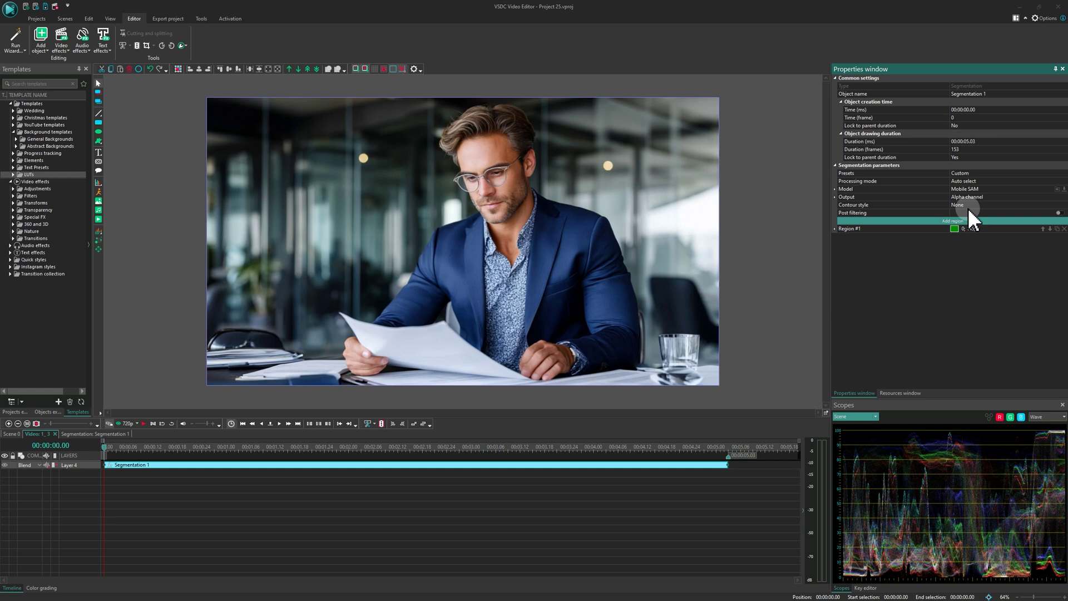
left_click_drag(490, 229, 492, 383)
left_click_drag(380, 242, 336, 242)
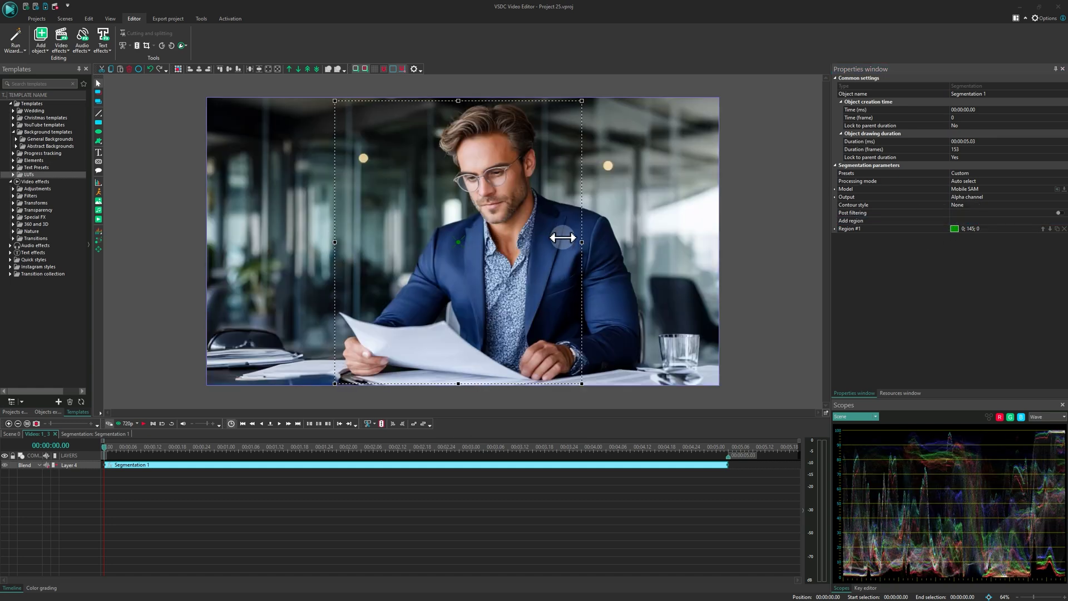
left_click_drag(582, 242, 650, 241)
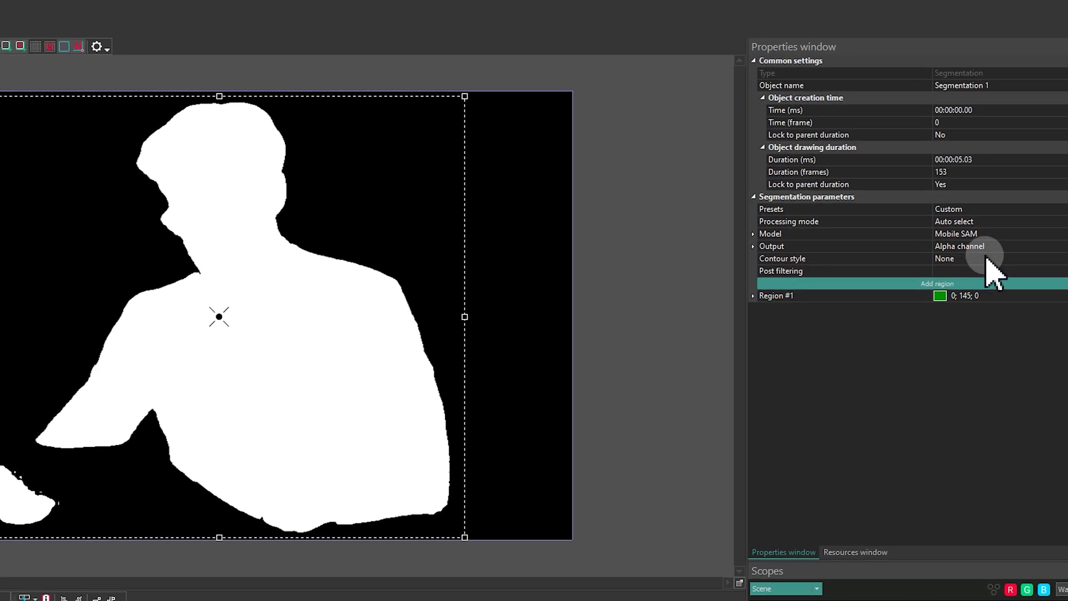
- Switch the segmentation output to Composite
left_click(984, 197)
left_click(1033, 246)
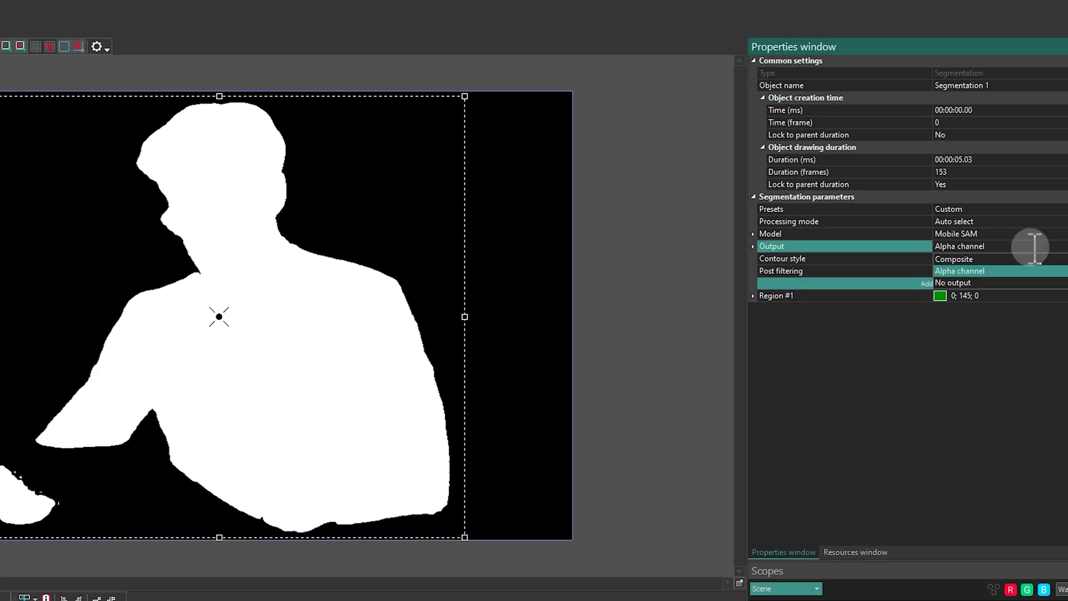
left_click(955, 259)
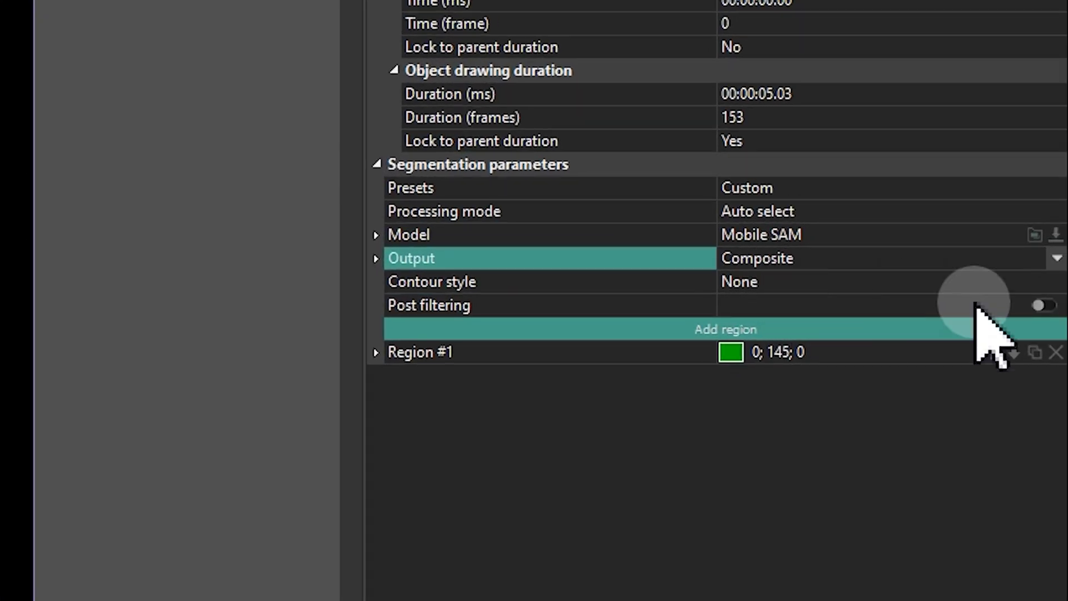
- Turn on post filtering and set Median filter 10 and MinMax filter -1
left_click(1045, 305)
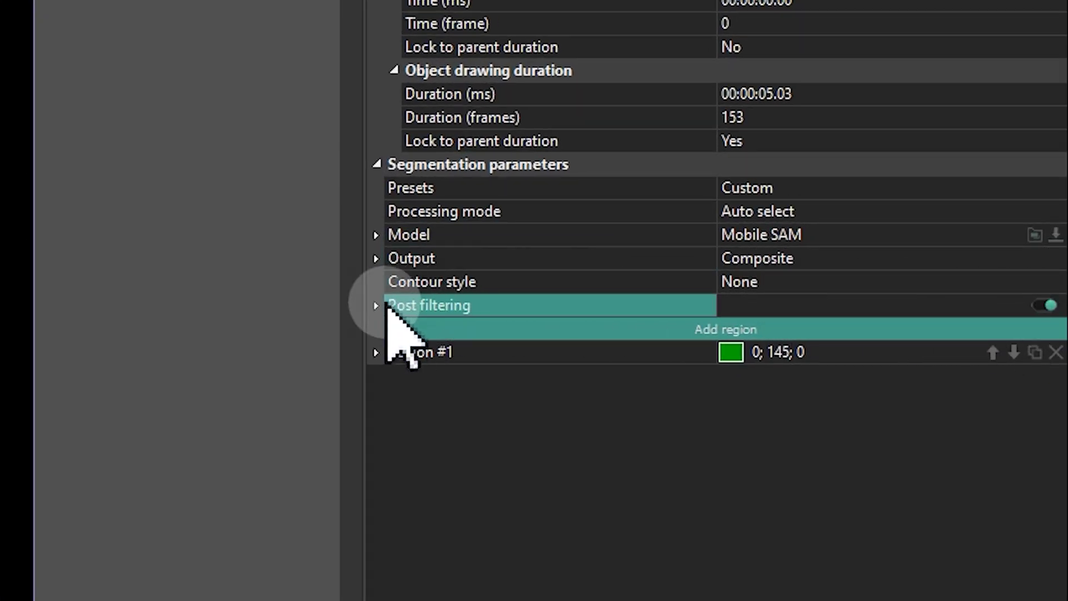
left_click(374, 306)
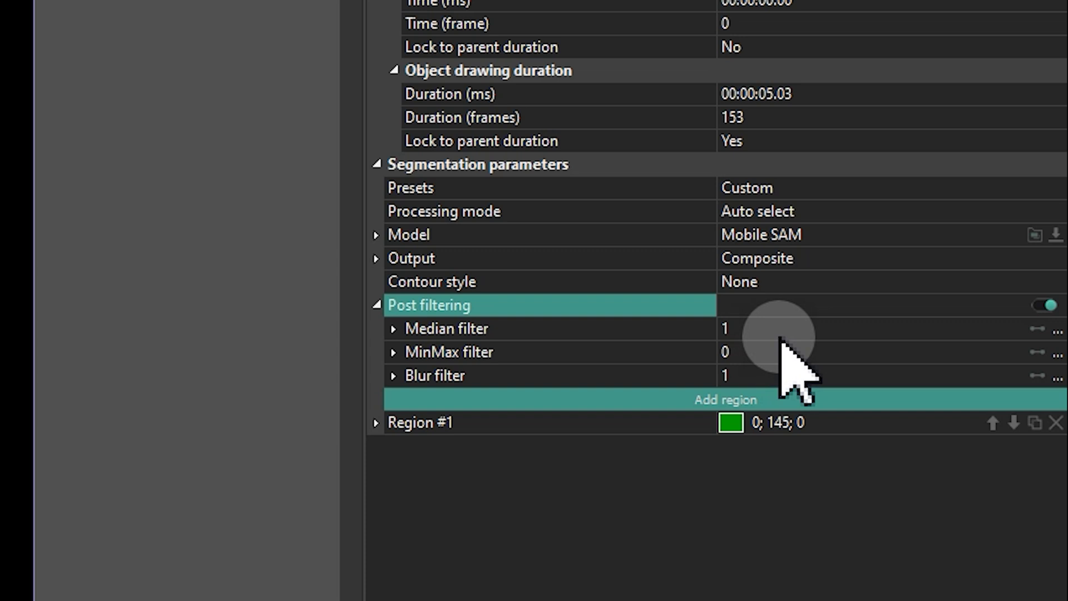
left_click(669, 330)
type("0")
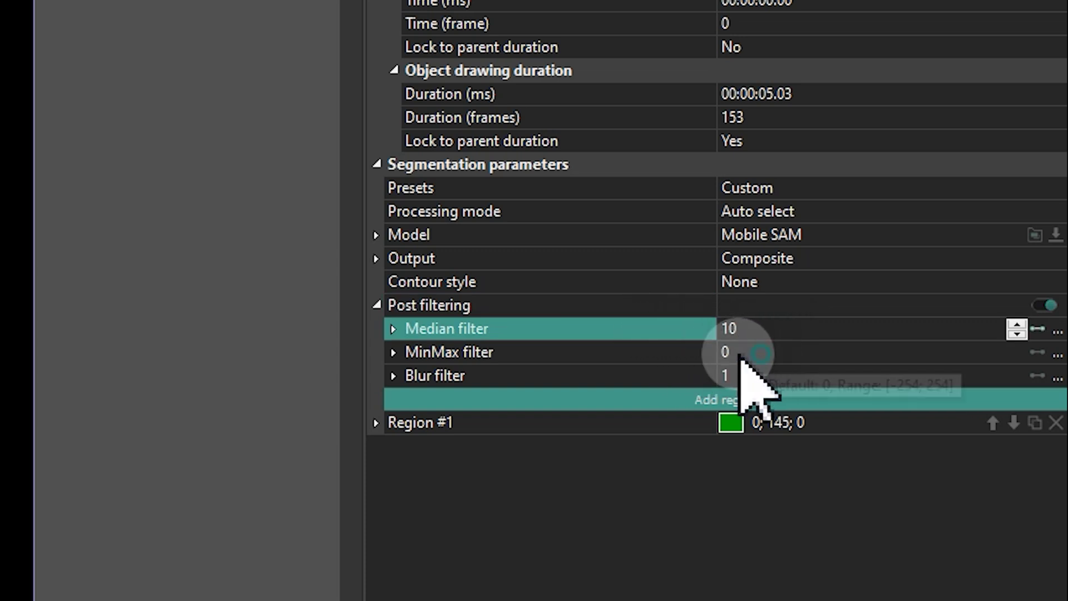
left_click(649, 349)
type("-1")
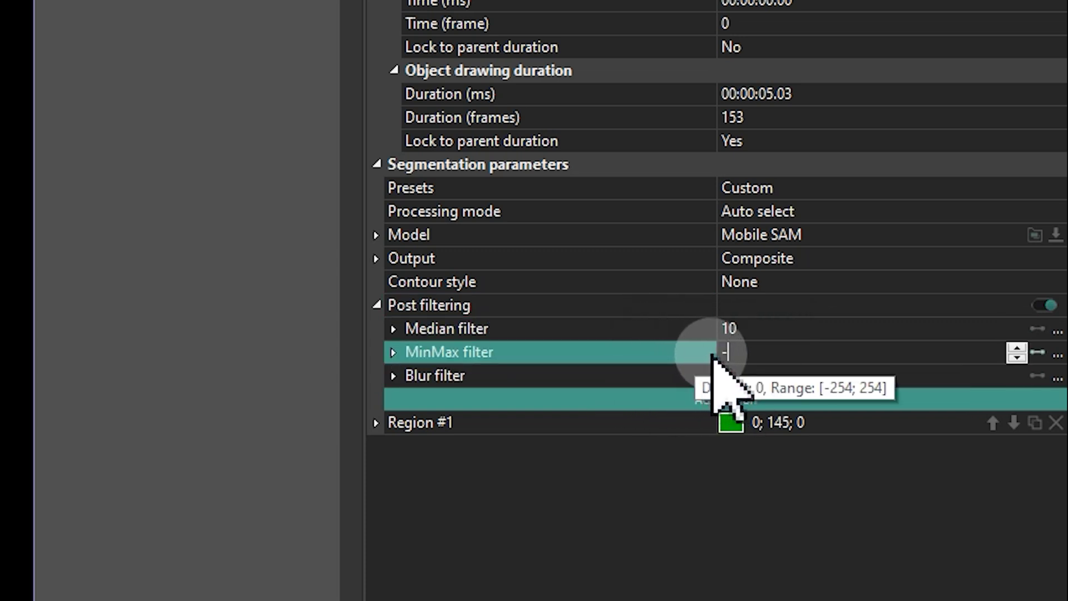
left_click(723, 377)
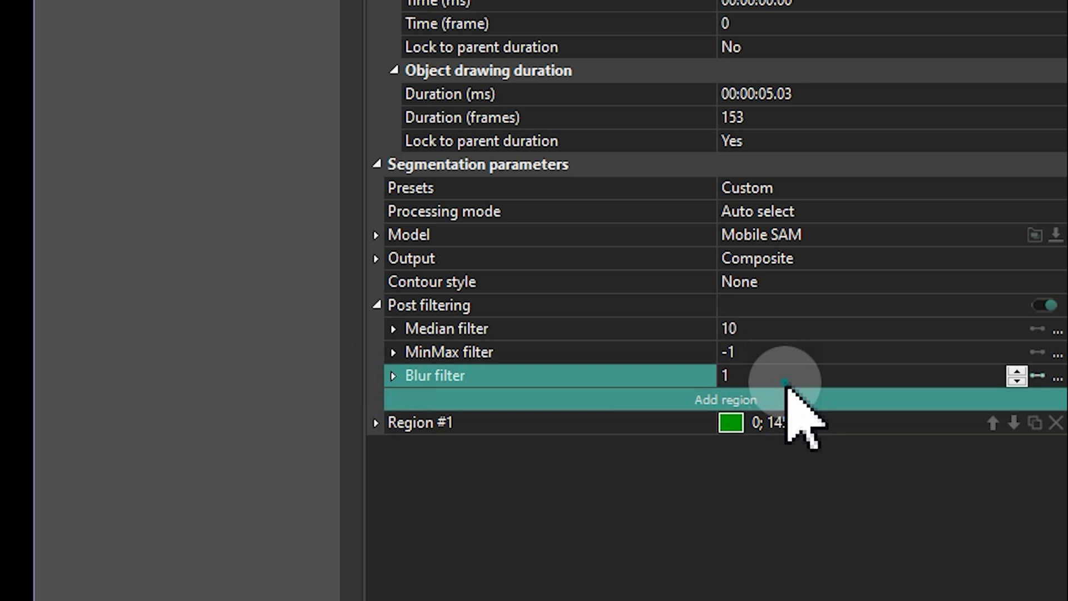
- Set Blur filter to 3, then add an exclude Region #2 fitted tightly around the man's head
type("3")
left_click(848, 527)
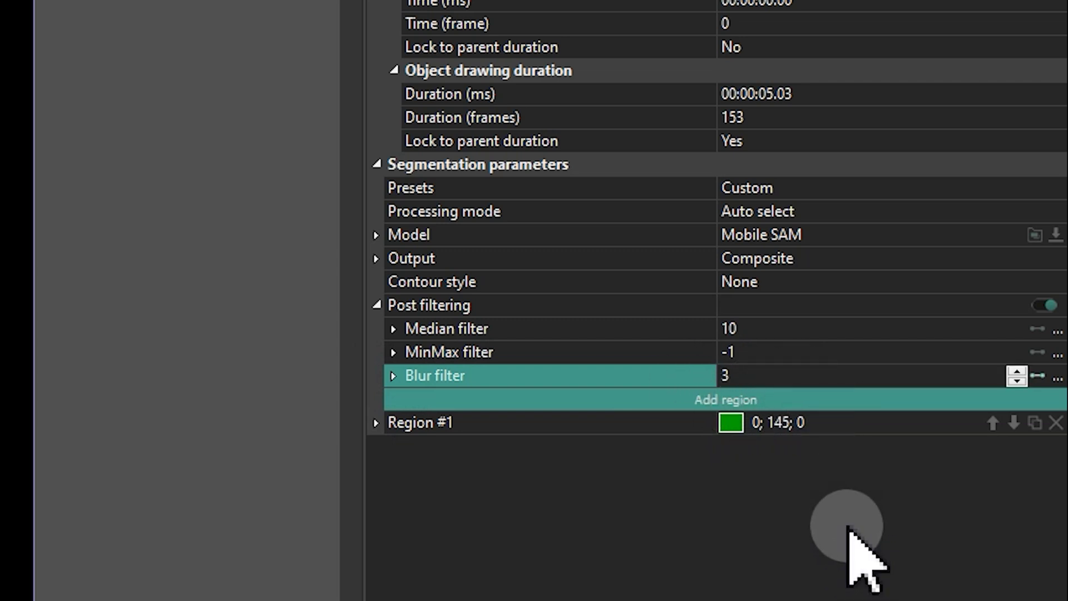
left_click(757, 404)
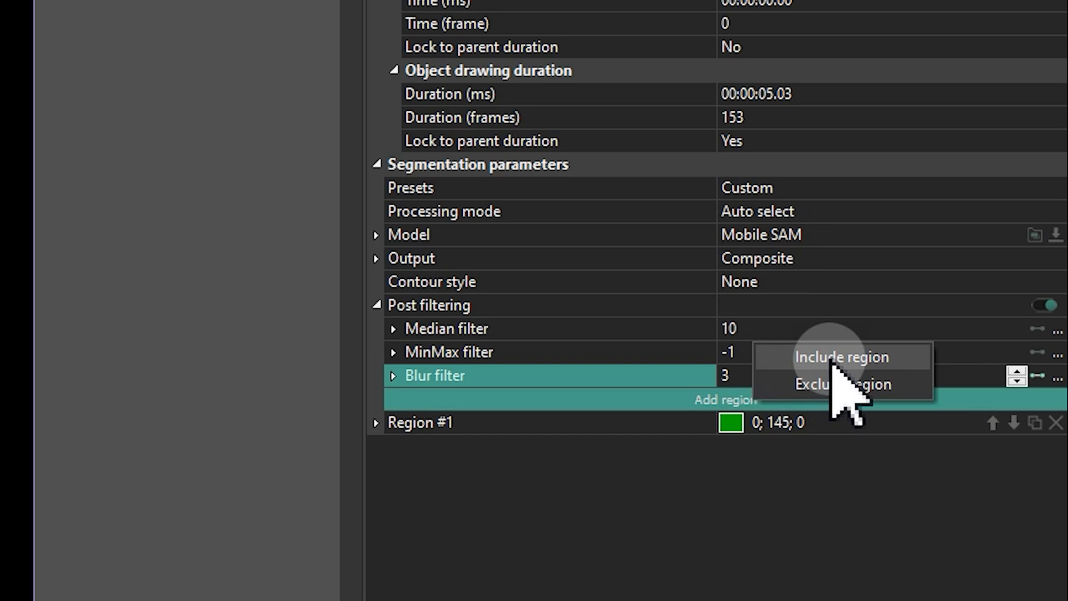
left_click(843, 384)
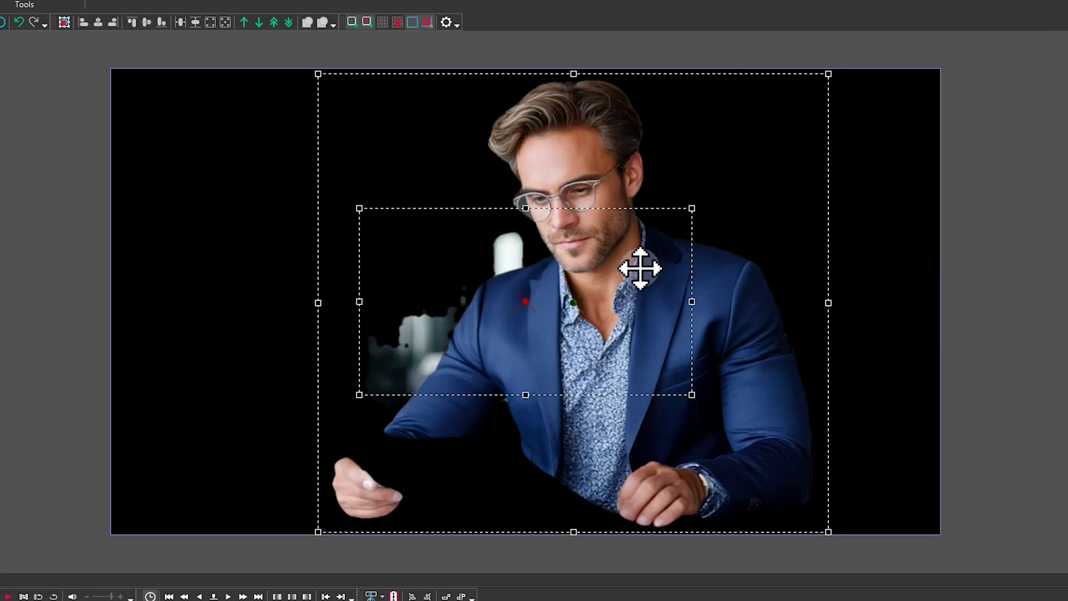
left_click_drag(641, 269, 617, 167)
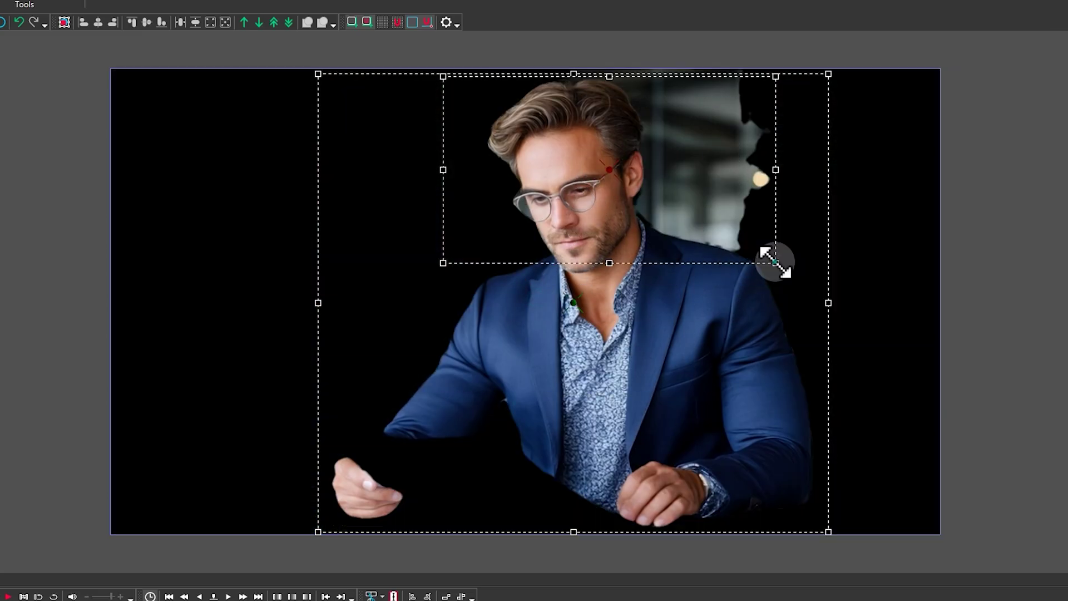
left_click_drag(773, 262, 651, 302)
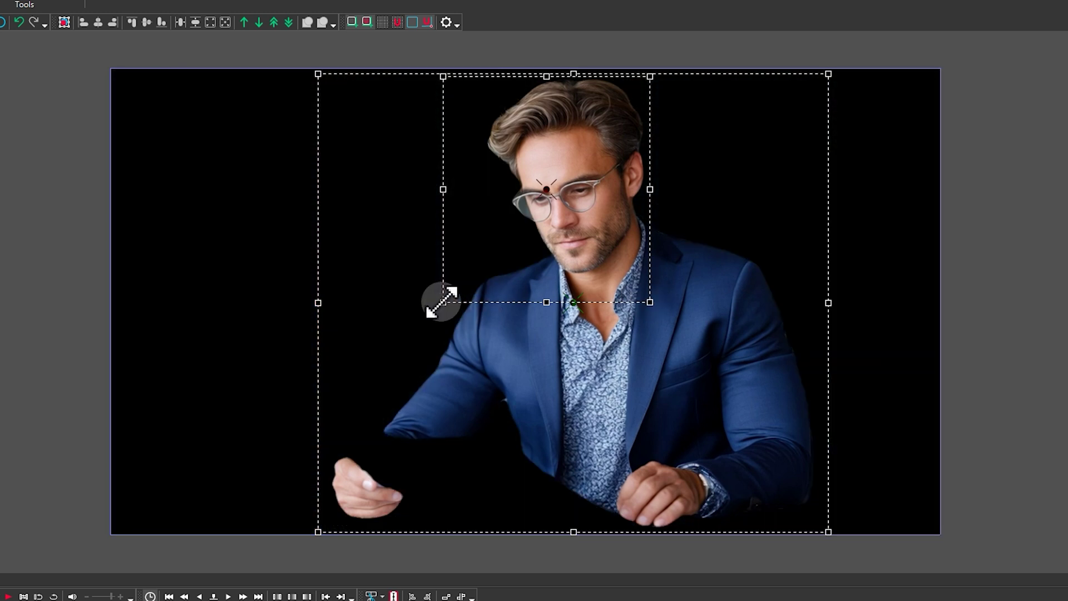
left_click_drag(443, 300, 484, 296)
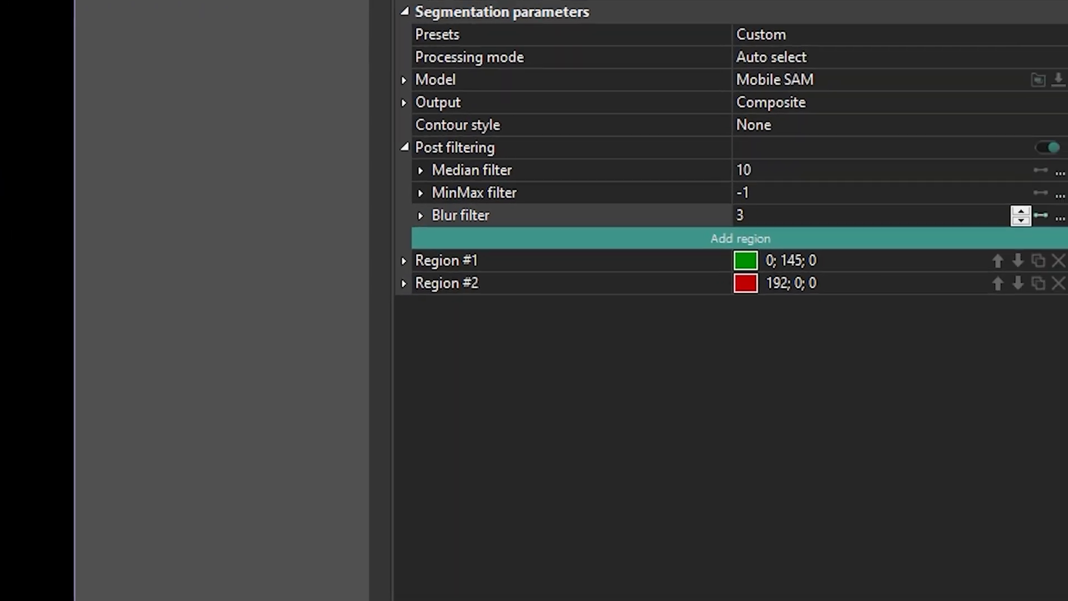
- Expand Region #2's coordinates and open its Left value in the Key editor
left_click(405, 284)
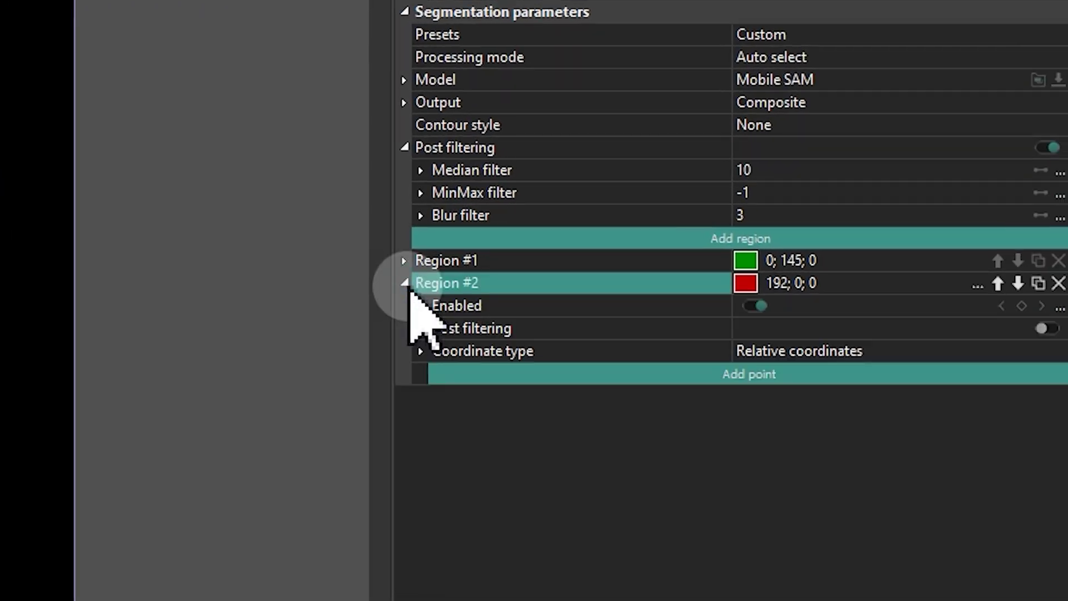
left_click(420, 351)
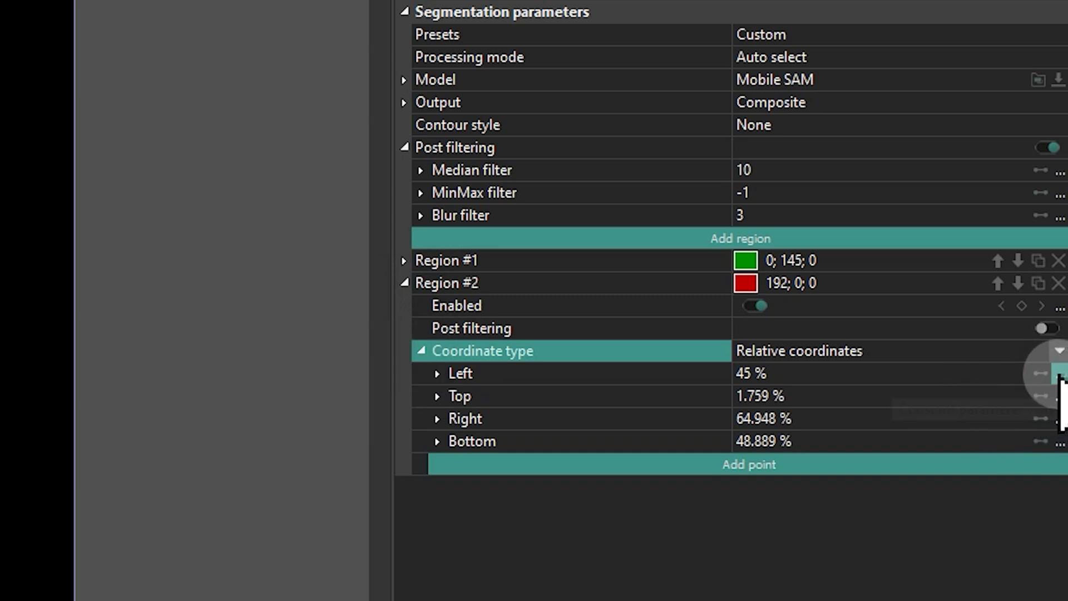
left_click(1061, 374)
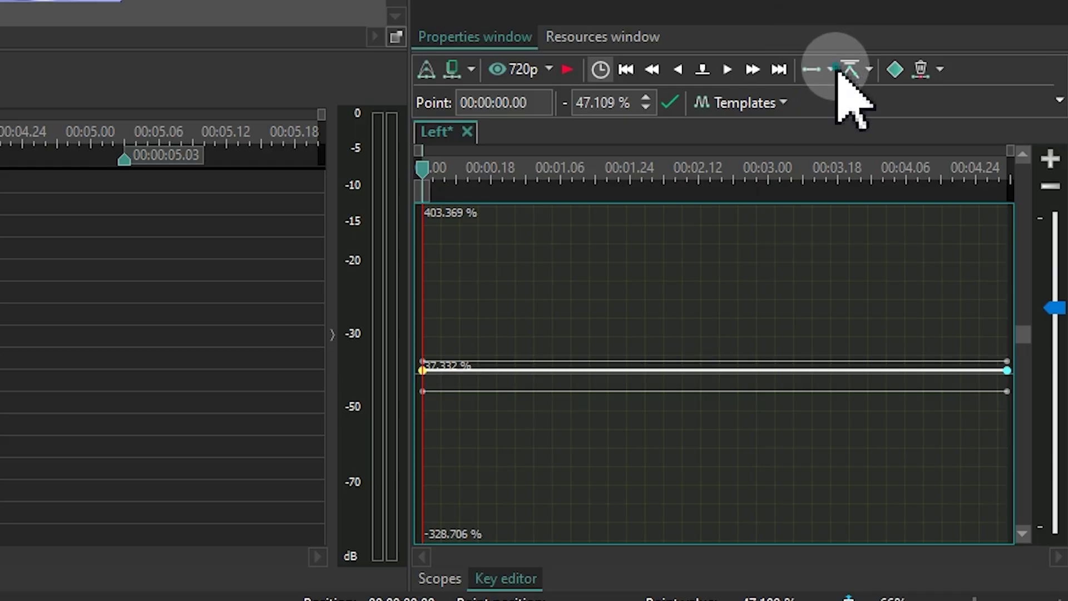
- Make Region #2's Left change linearly, and at the last key shift its box right and down onto the head
left_click(831, 69)
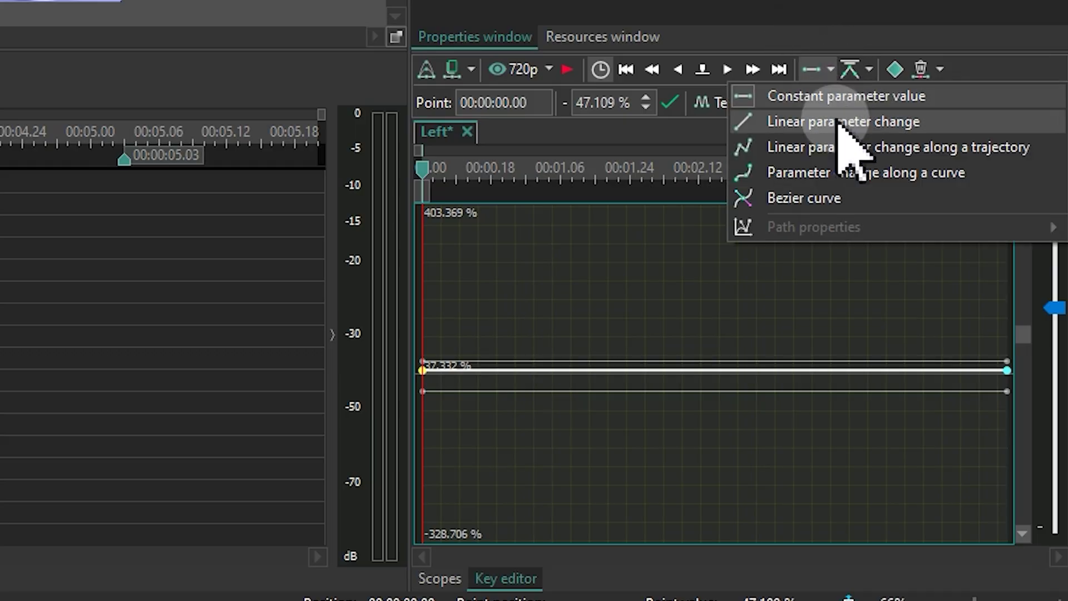
left_click(975, 125)
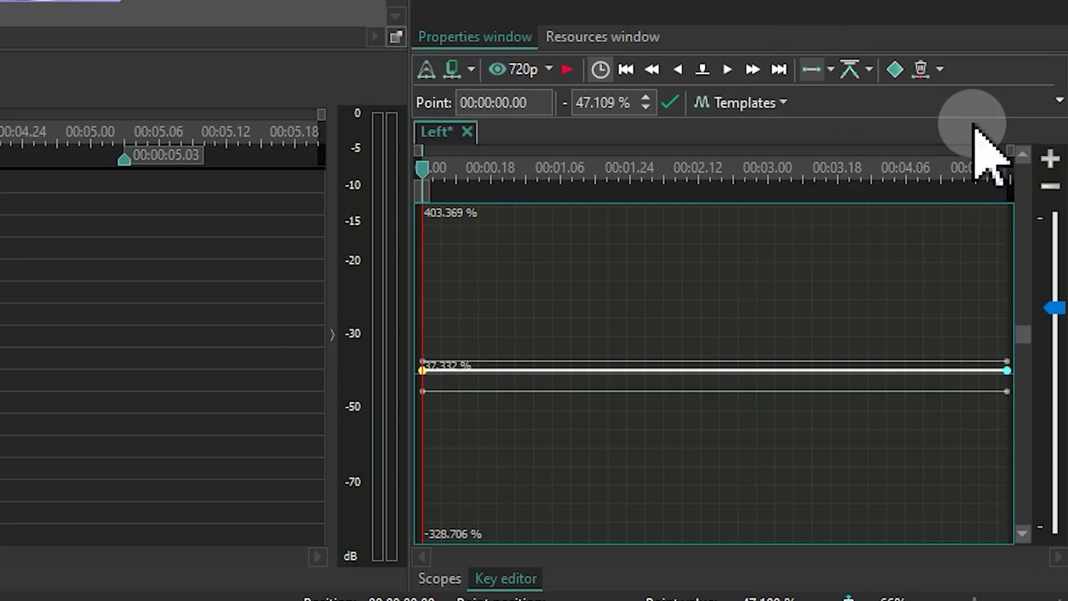
left_click(780, 71)
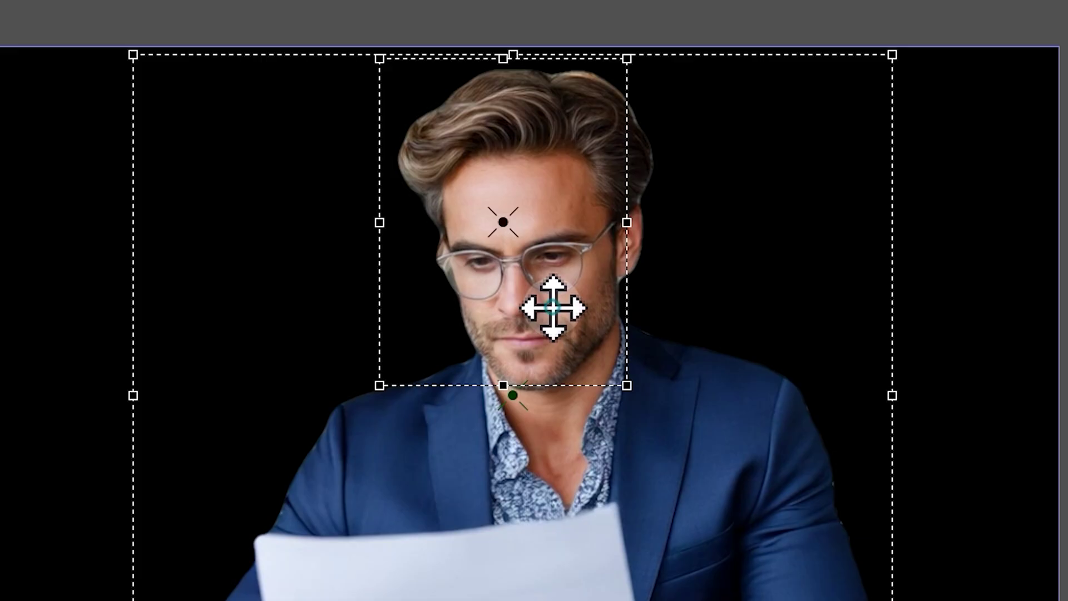
left_click_drag(551, 306, 579, 316)
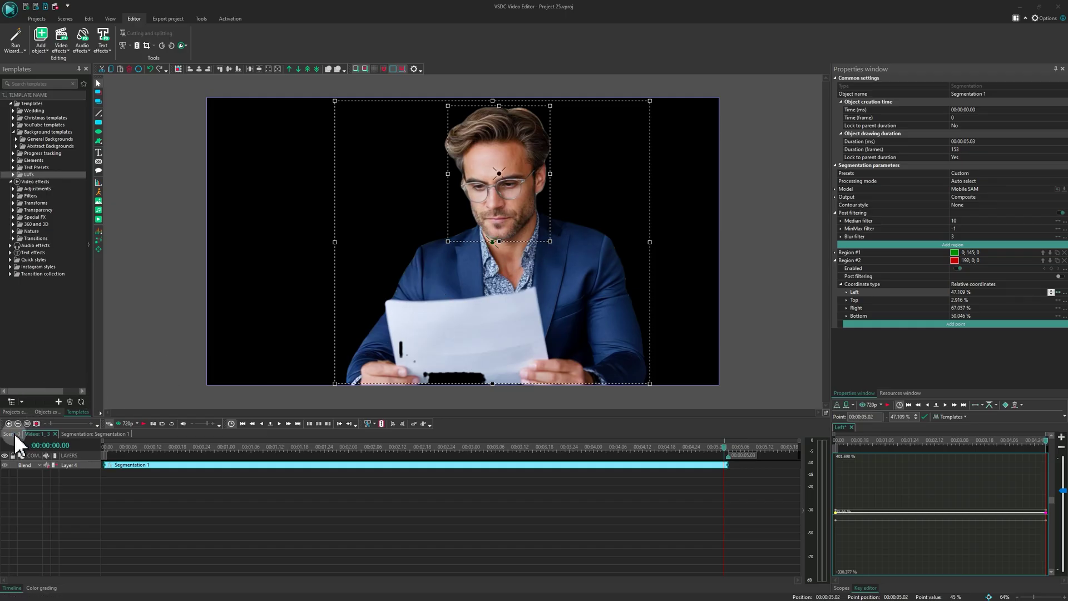
- Duplicate the video clip onto a new layer in Scene 0, then open the original clip and select Segmentation 1
left_click(13, 434)
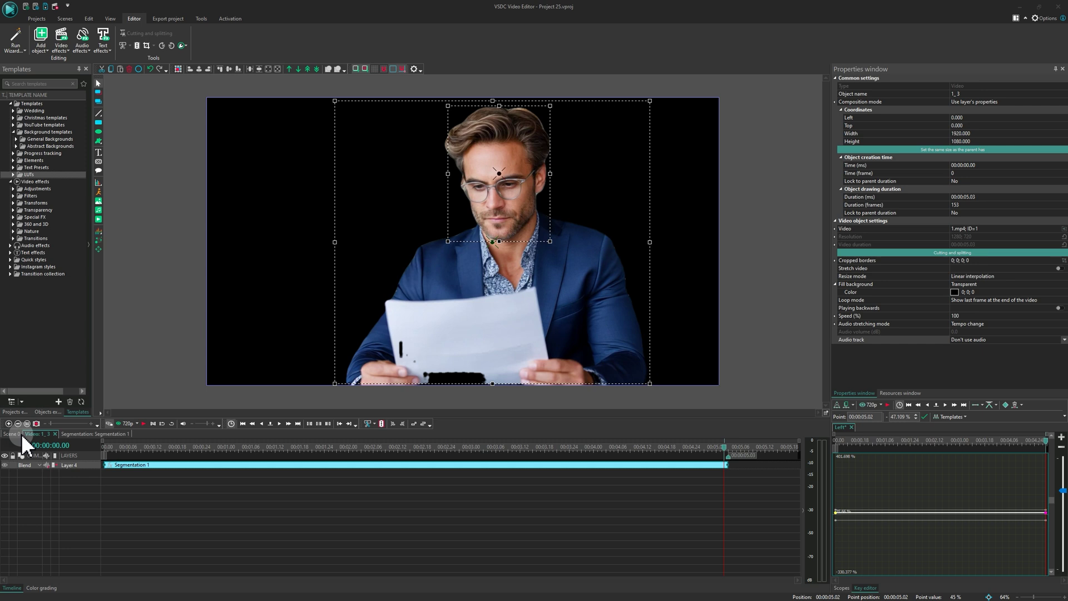
right_click(173, 482)
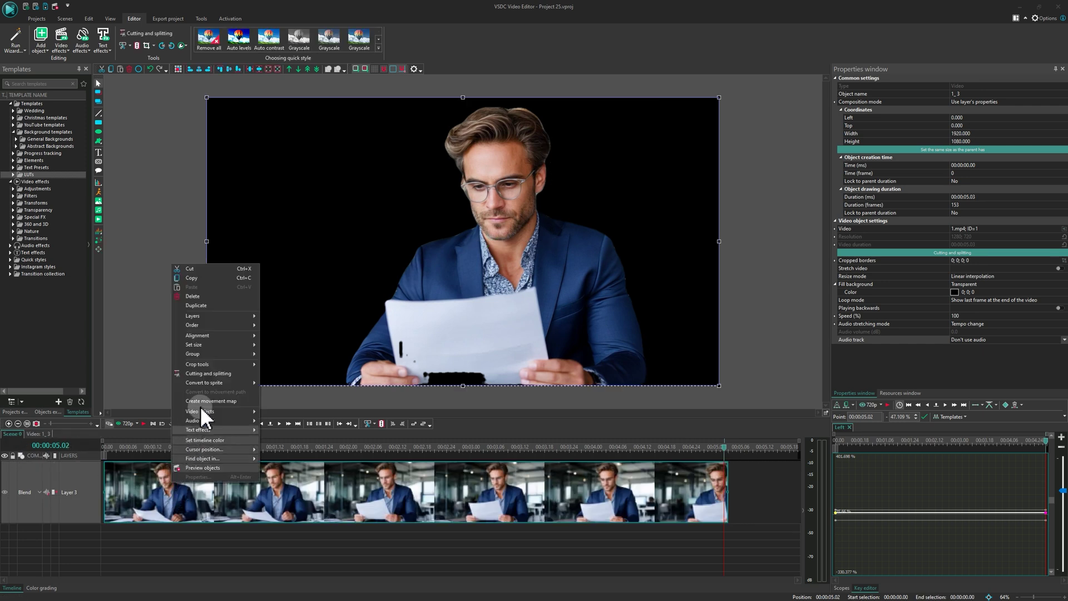
left_click(218, 305)
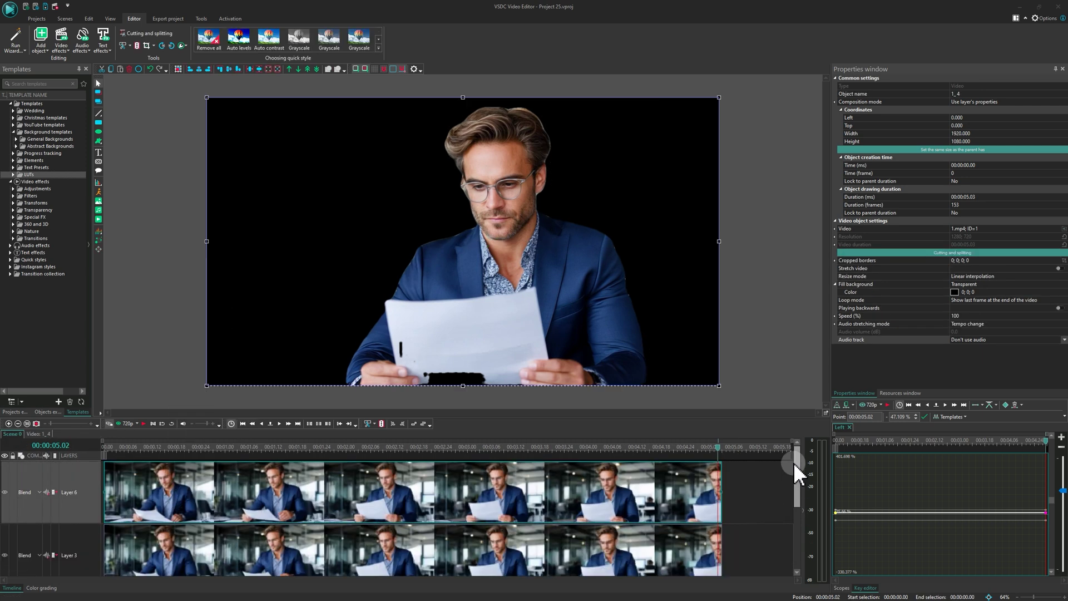
left_click_drag(120, 410, 122, 396)
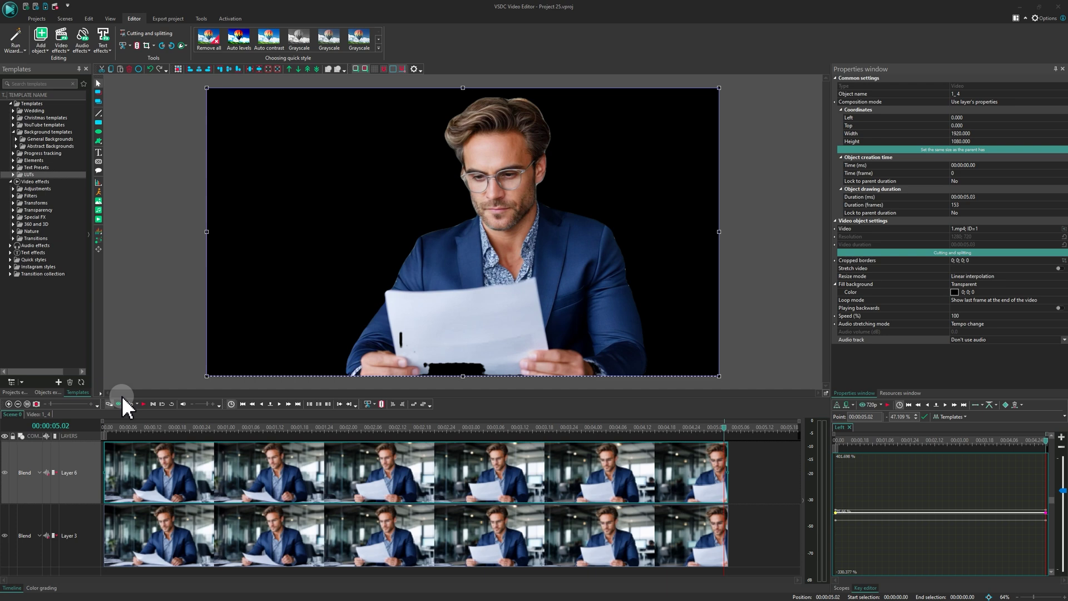
double_click(228, 537)
left_click(181, 446)
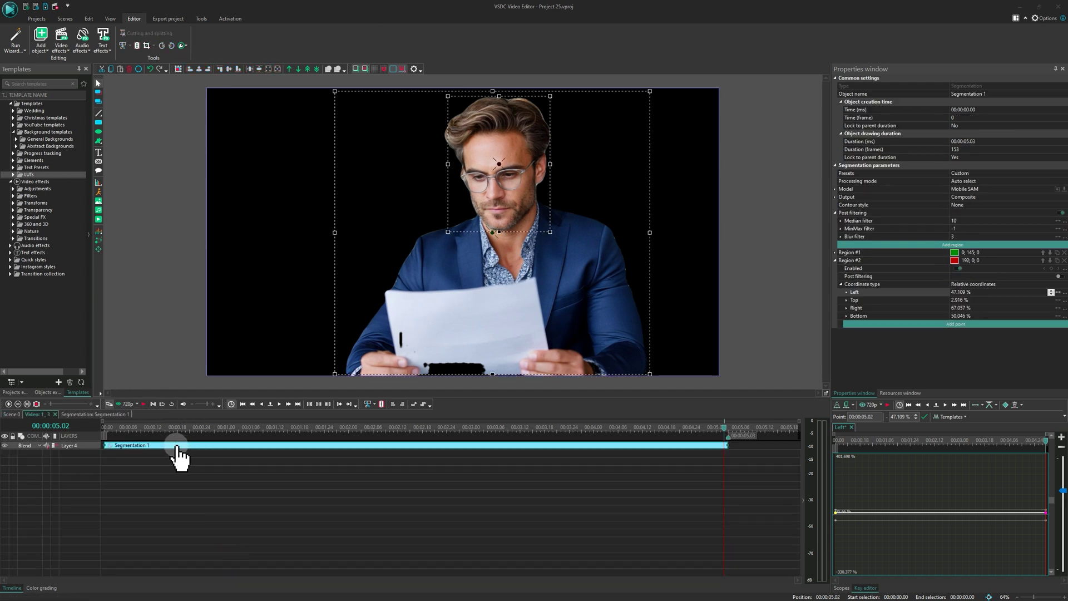
- Delete Segmentation 1 from the original clip and draw a new text box across the top of the frame
left_click(128, 72)
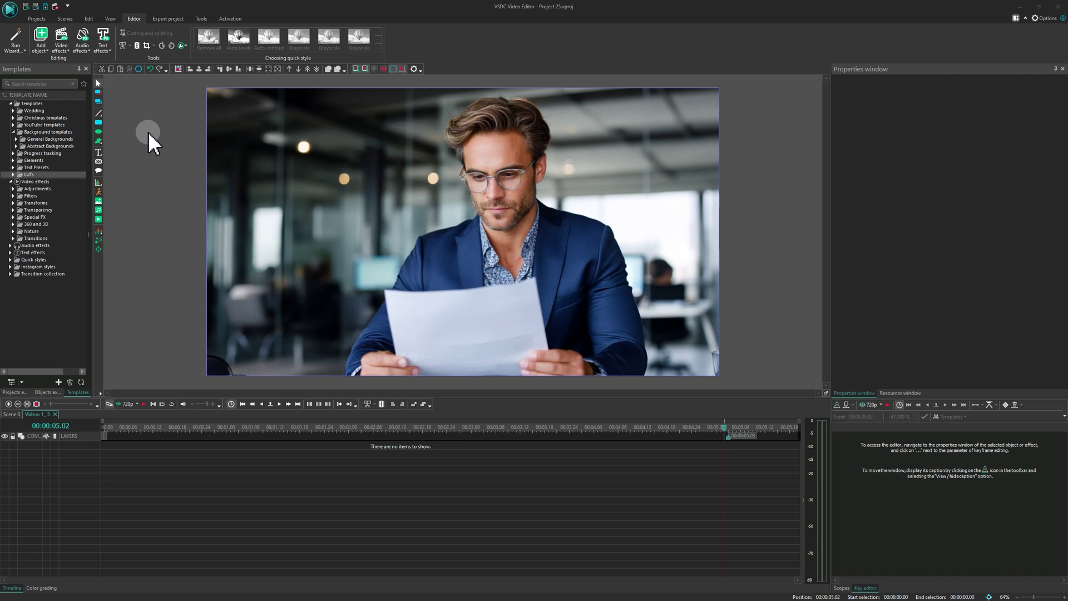
left_click(13, 415)
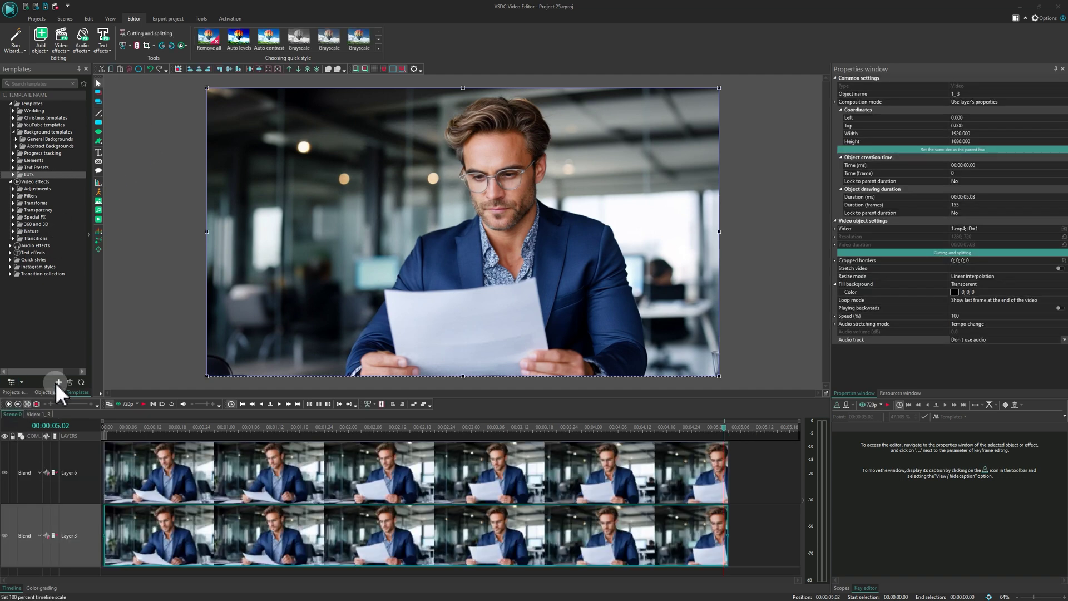
left_click(99, 155)
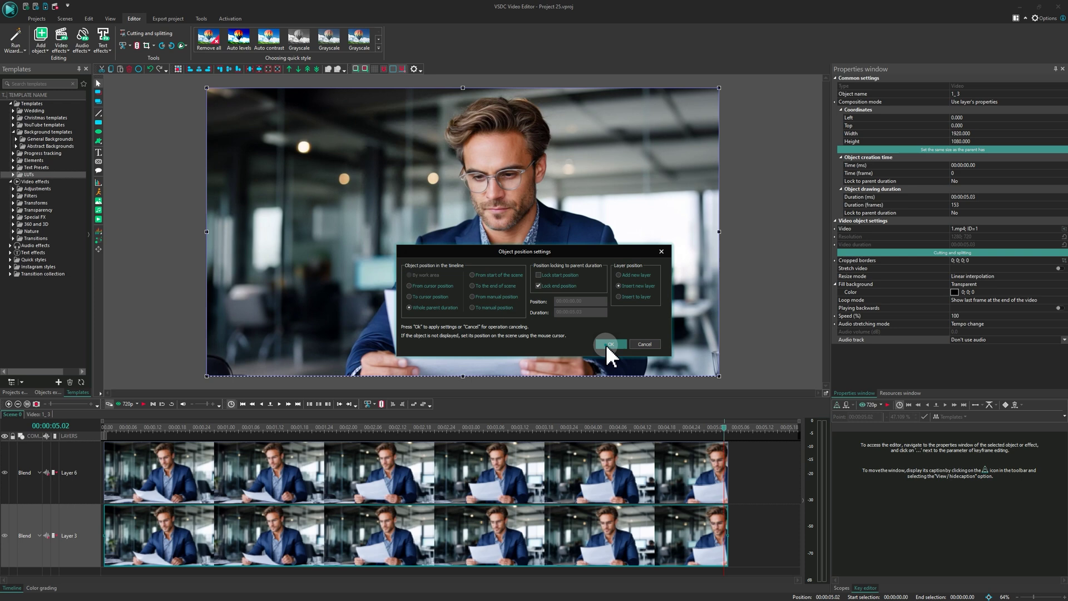
left_click(610, 345)
left_click_drag(305, 112, 685, 159)
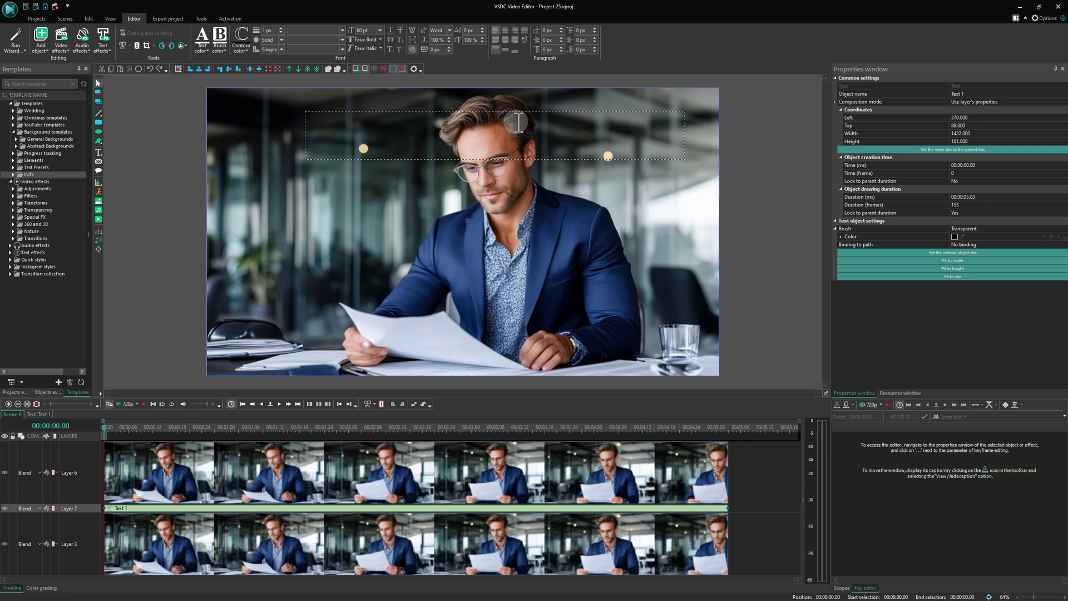
- Enter VSDC as the title text and raise it slightly so it sits behind the man's head
type("VSDC")
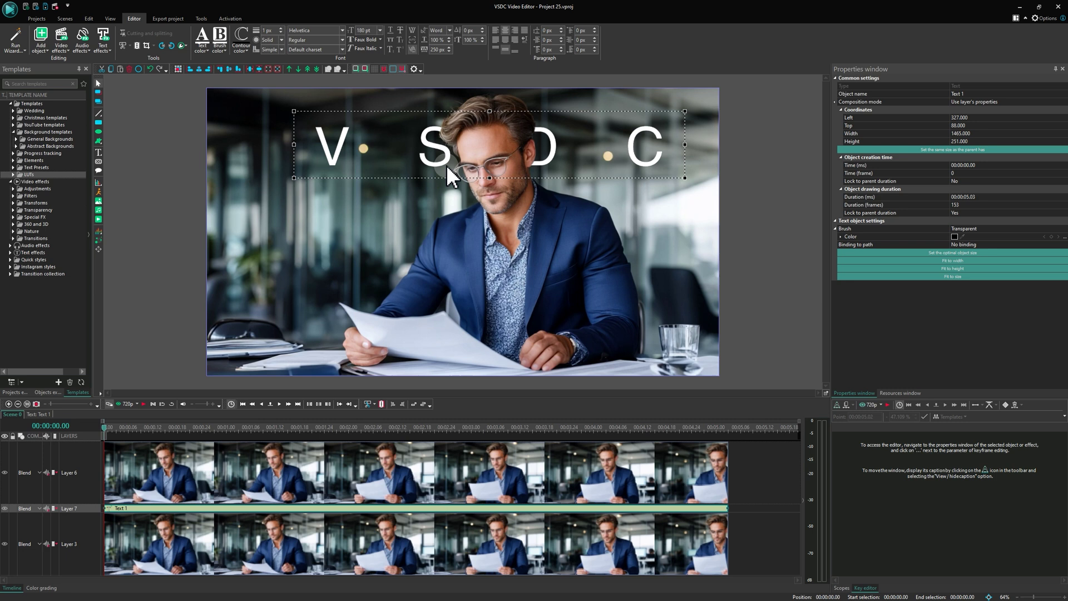
left_click_drag(448, 166, 446, 138)
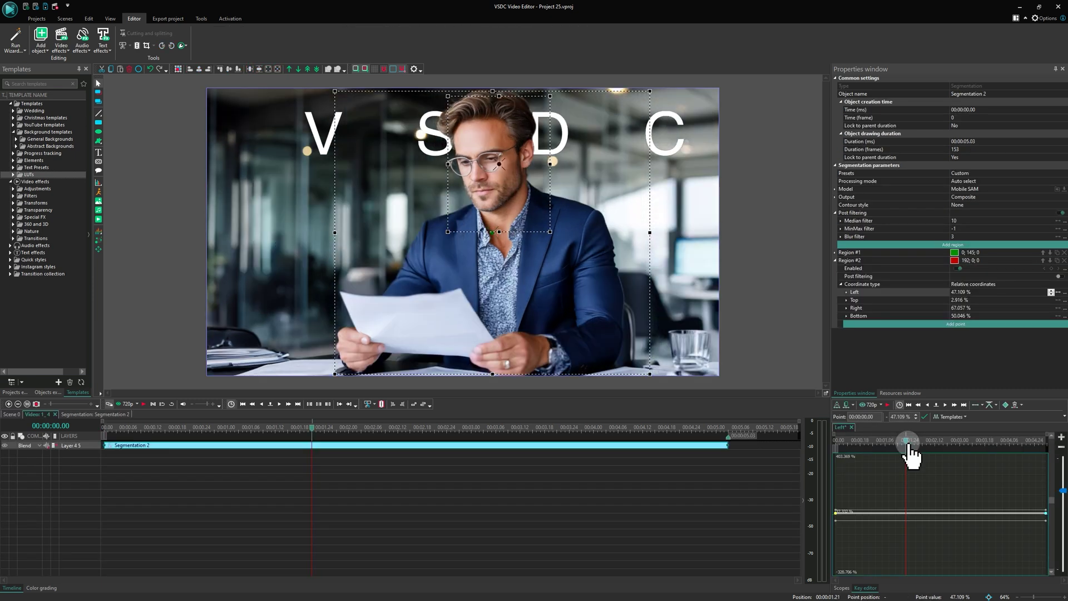
- Add Region #2 keyframes at several moments, shifting the box to track the man's head
left_click(1006, 404)
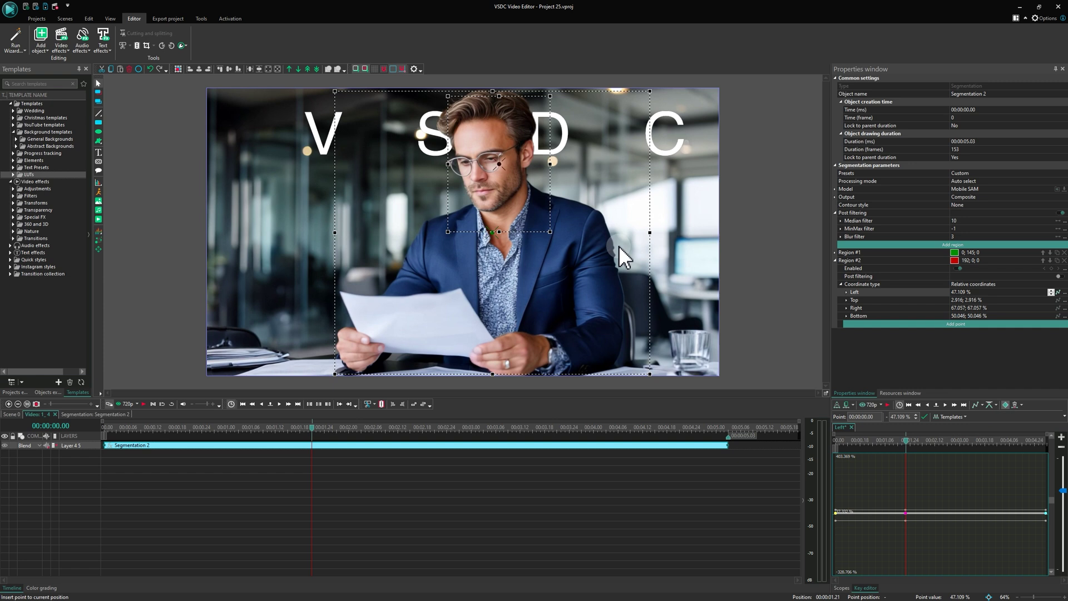
left_click_drag(498, 162, 486, 159)
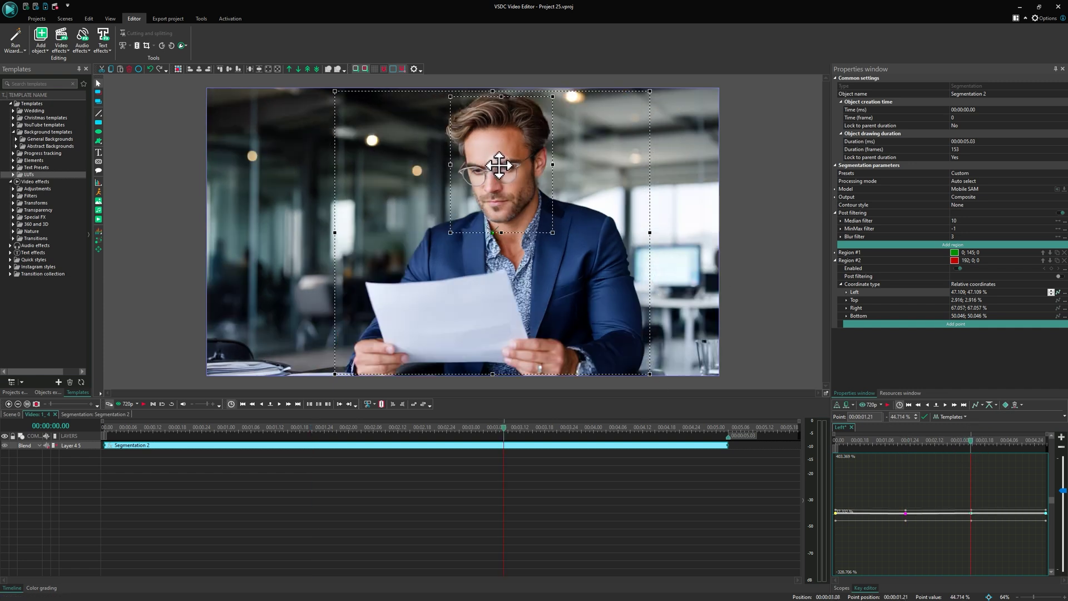
left_click_drag(487, 161, 503, 170)
left_click(1011, 441)
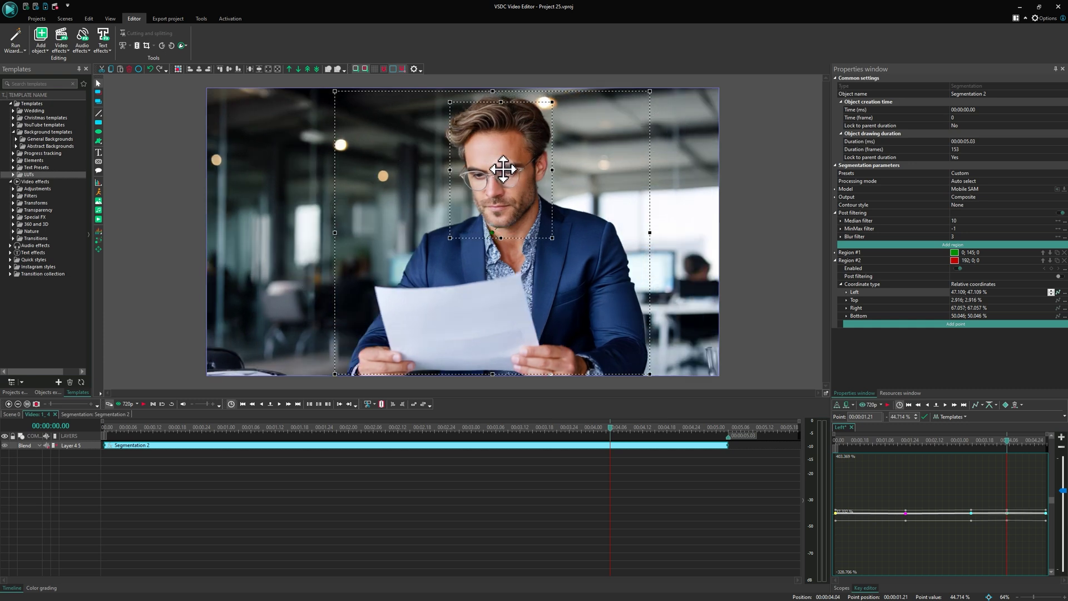
- Add an Enabled keyframe for Region #2 at 00:00:01.07 set to Yes
left_click(1060, 268)
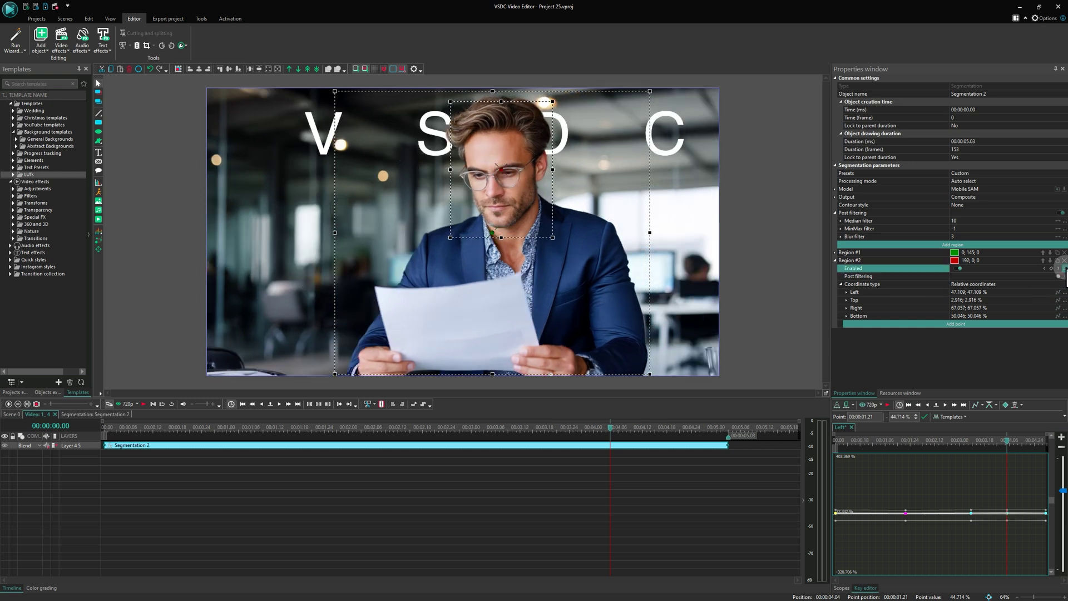
left_click(885, 442)
double_click(886, 455)
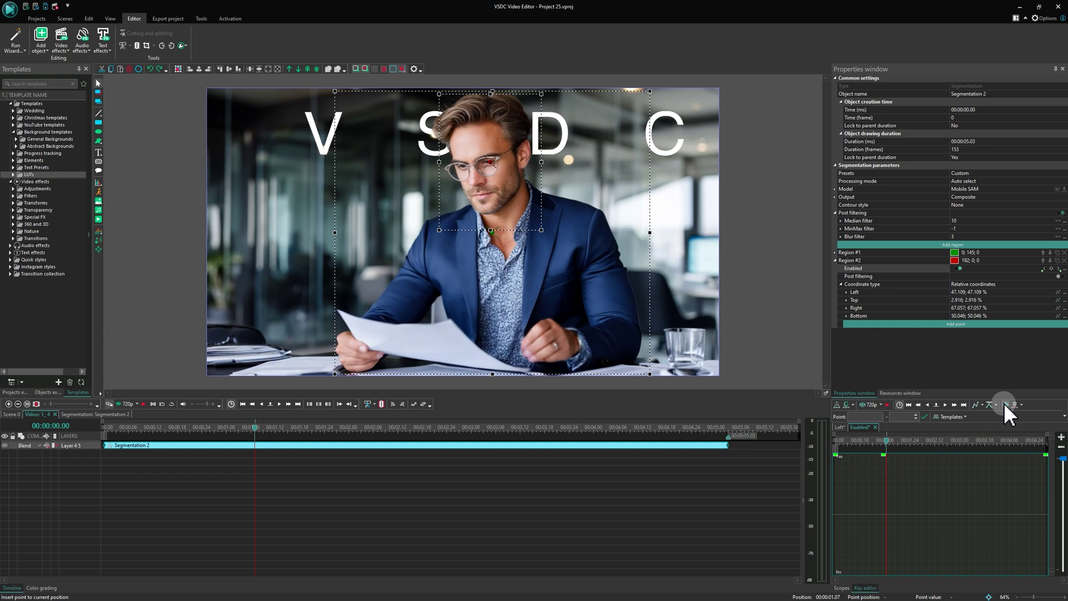
left_click(886, 455)
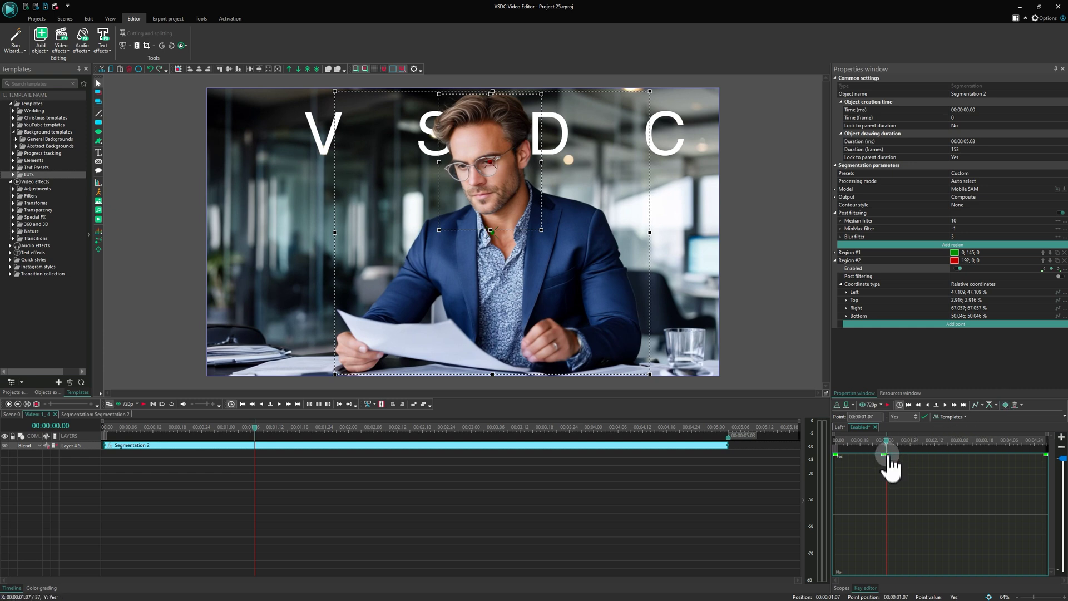